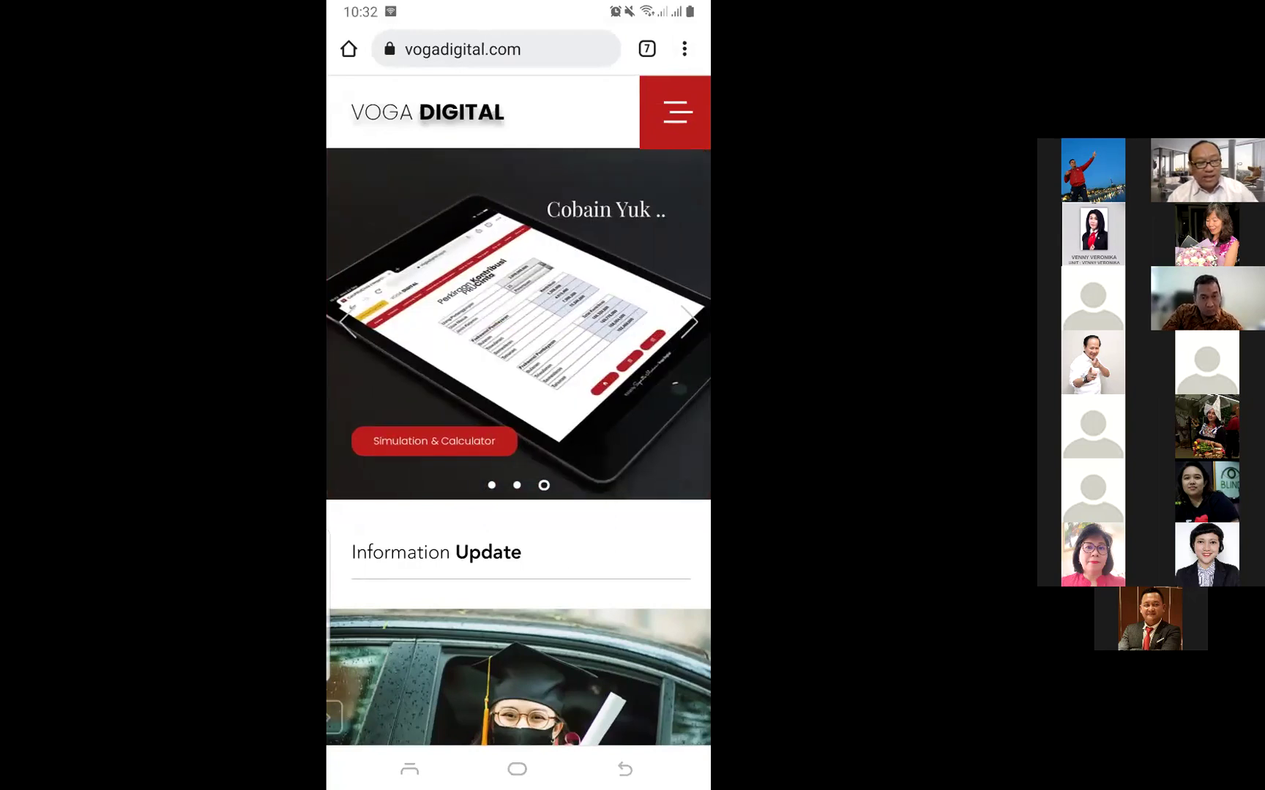
# Log out of the Voga Admin account on the mobile site
pyautogui.click(674, 112)
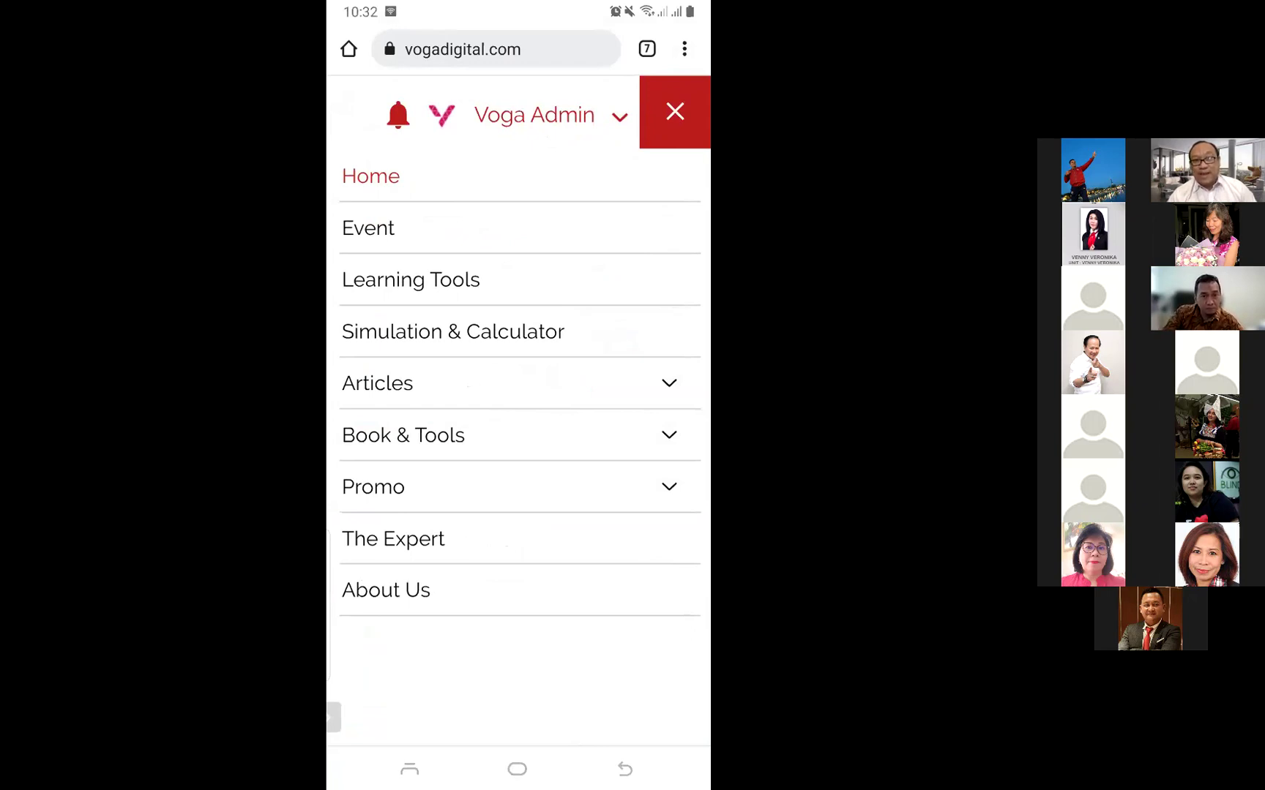
pyautogui.click(541, 115)
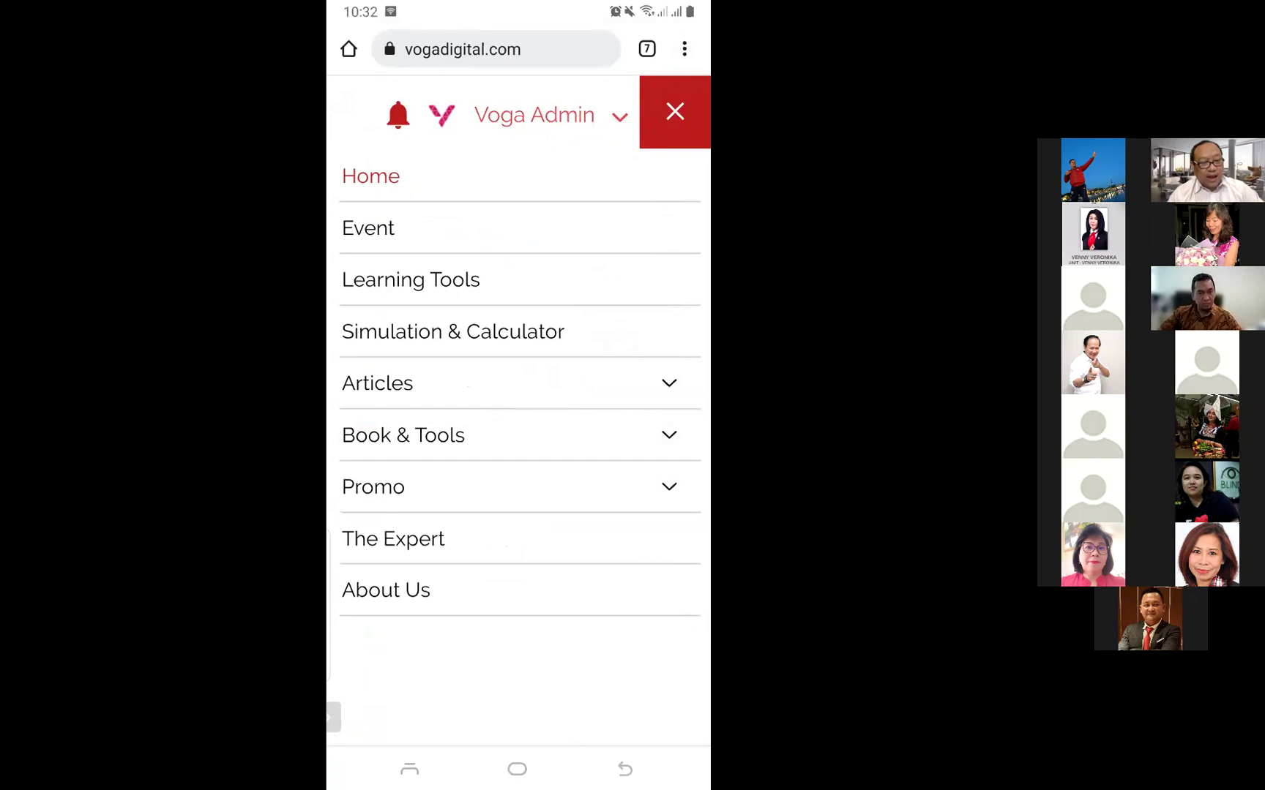
pyautogui.click(518, 507)
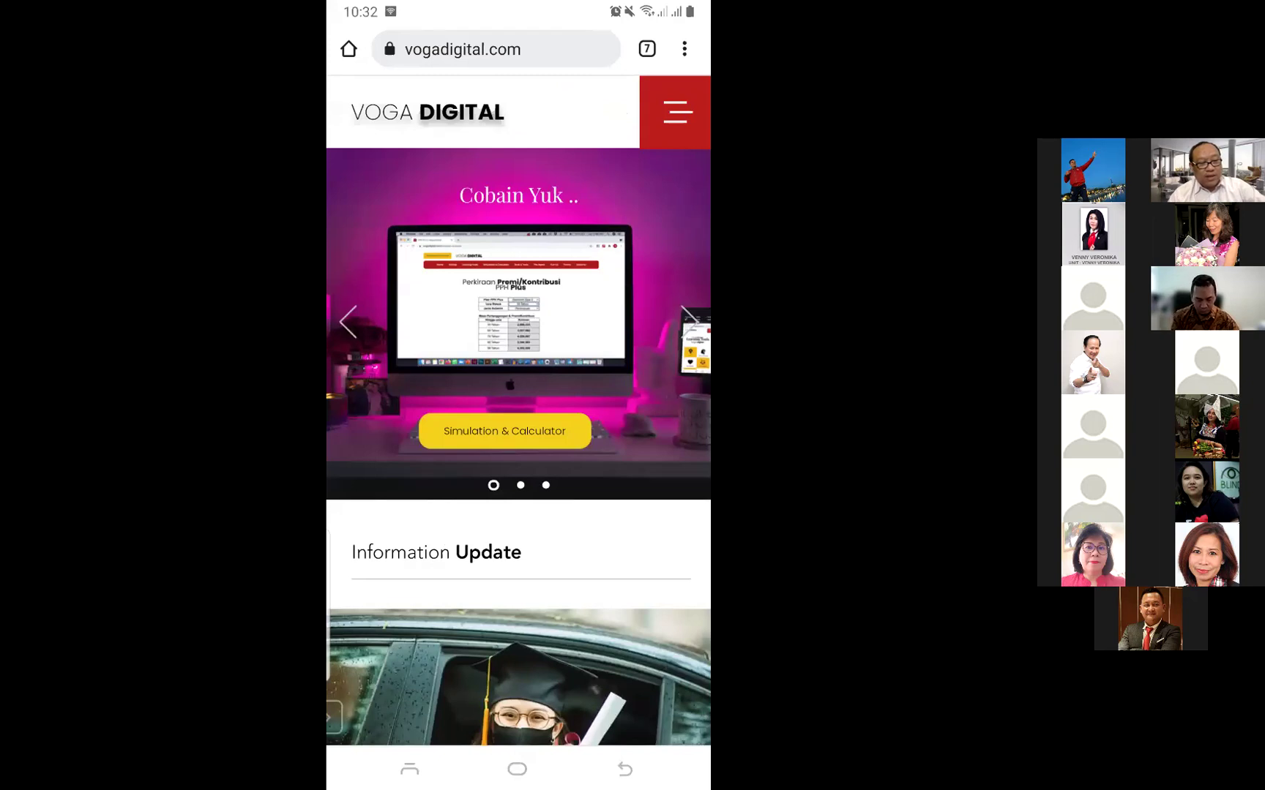
# Log in to the mobile site through Google with the first Voga Digital account
pyautogui.click(675, 112)
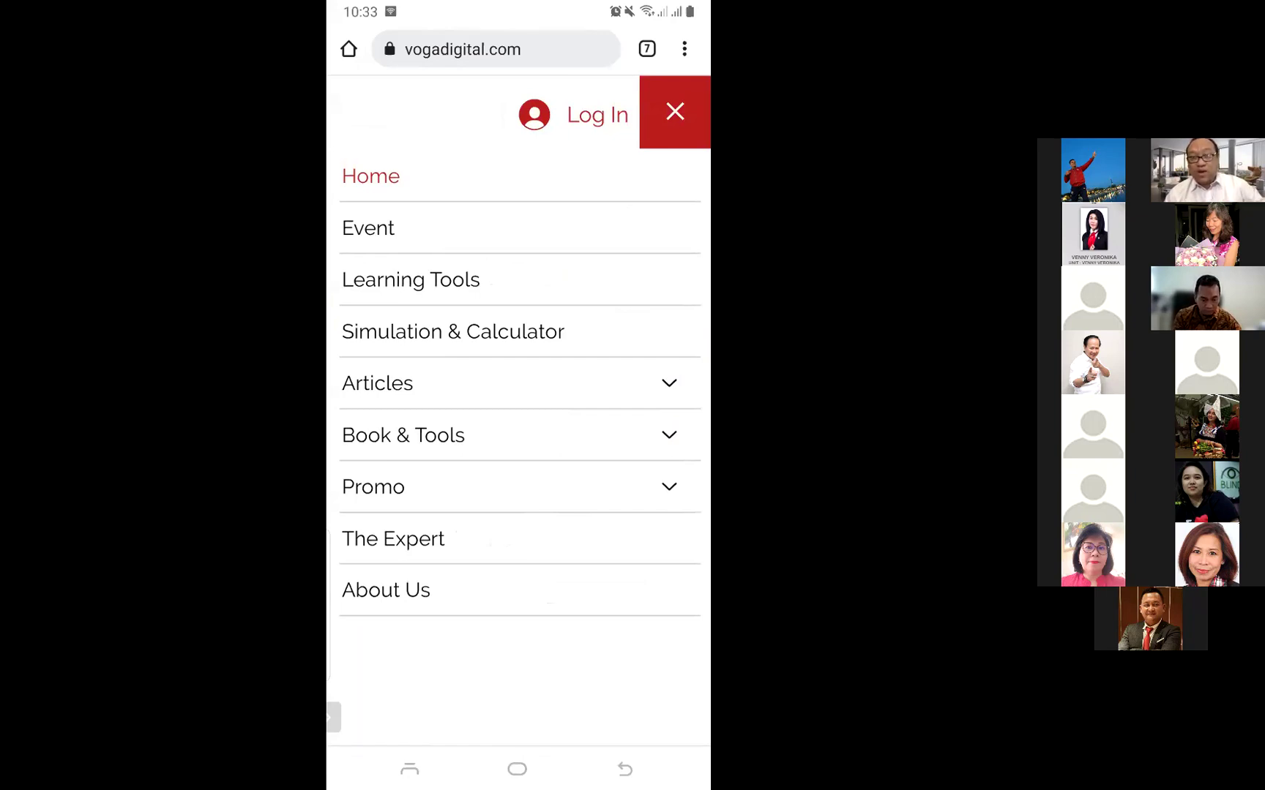
pyautogui.click(596, 115)
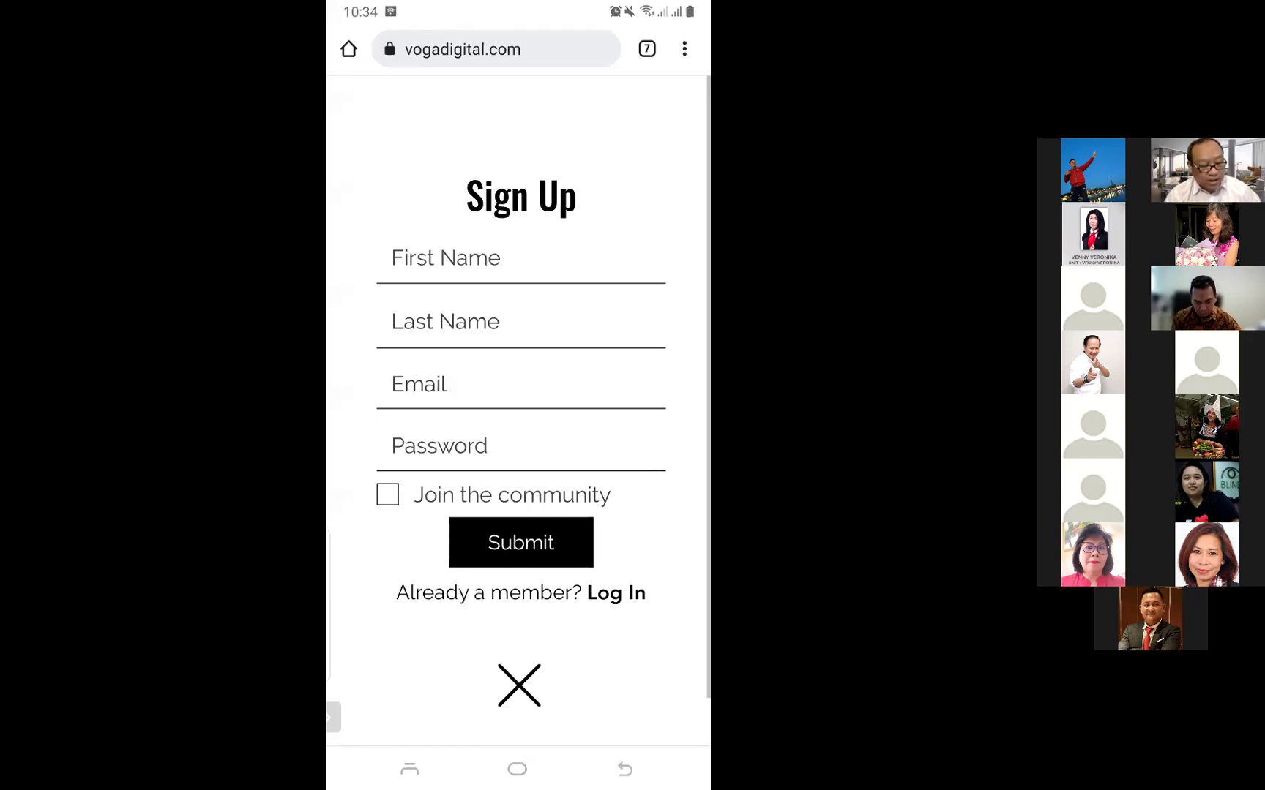
pyautogui.click(519, 685)
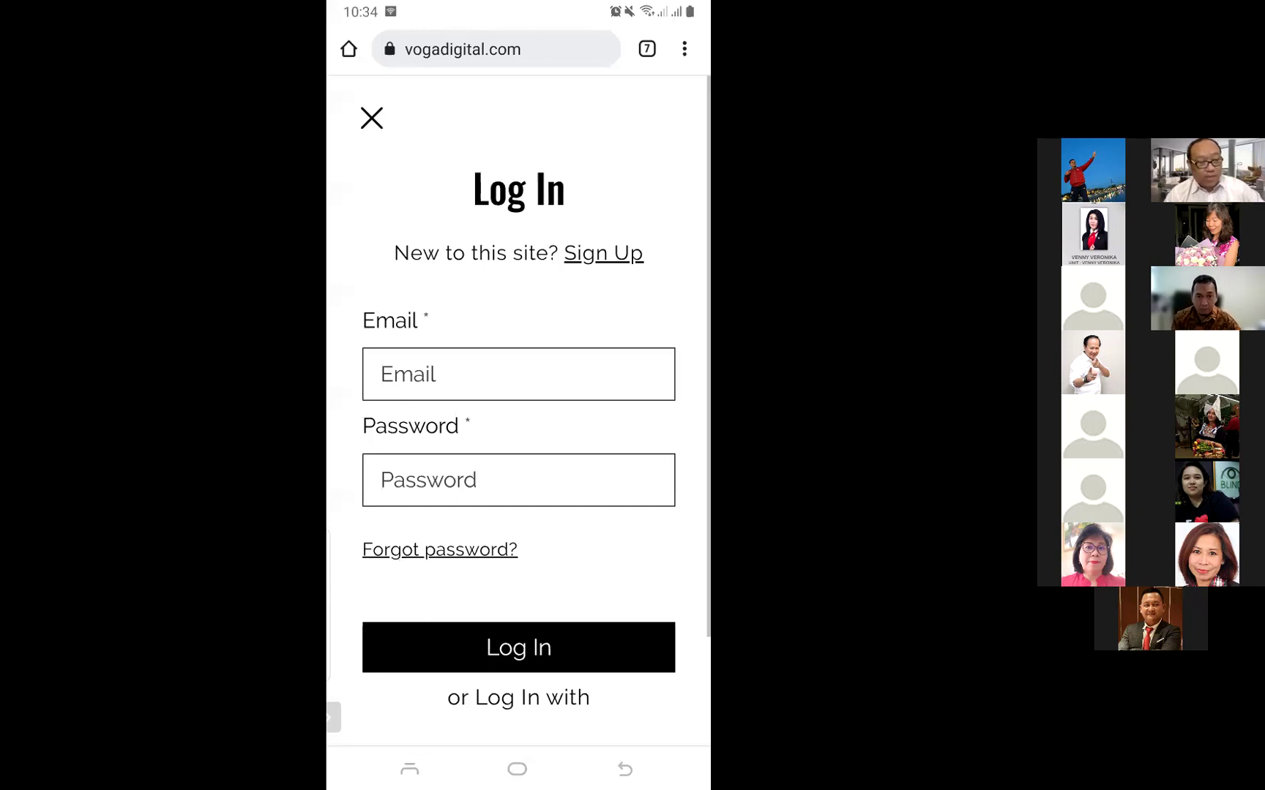
pyautogui.scroll(-2, 518, 410)
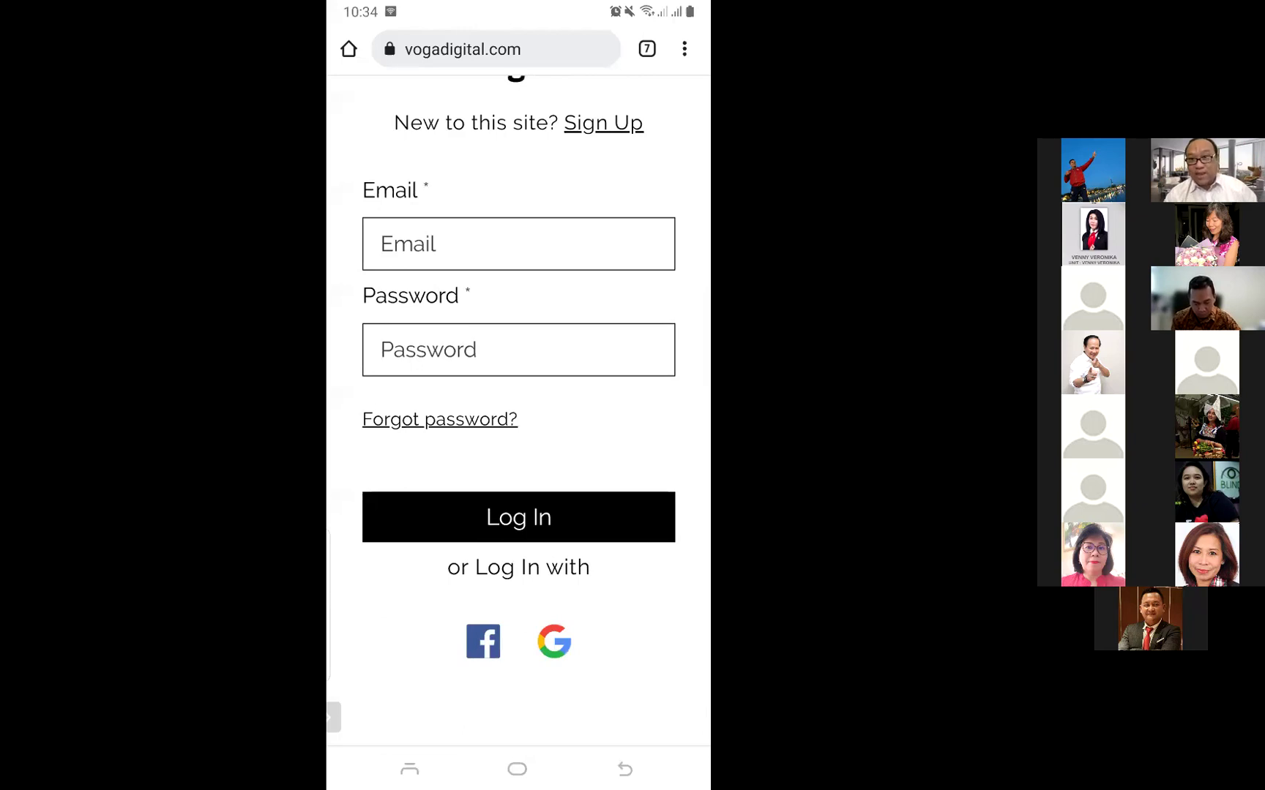
pyautogui.click(554, 641)
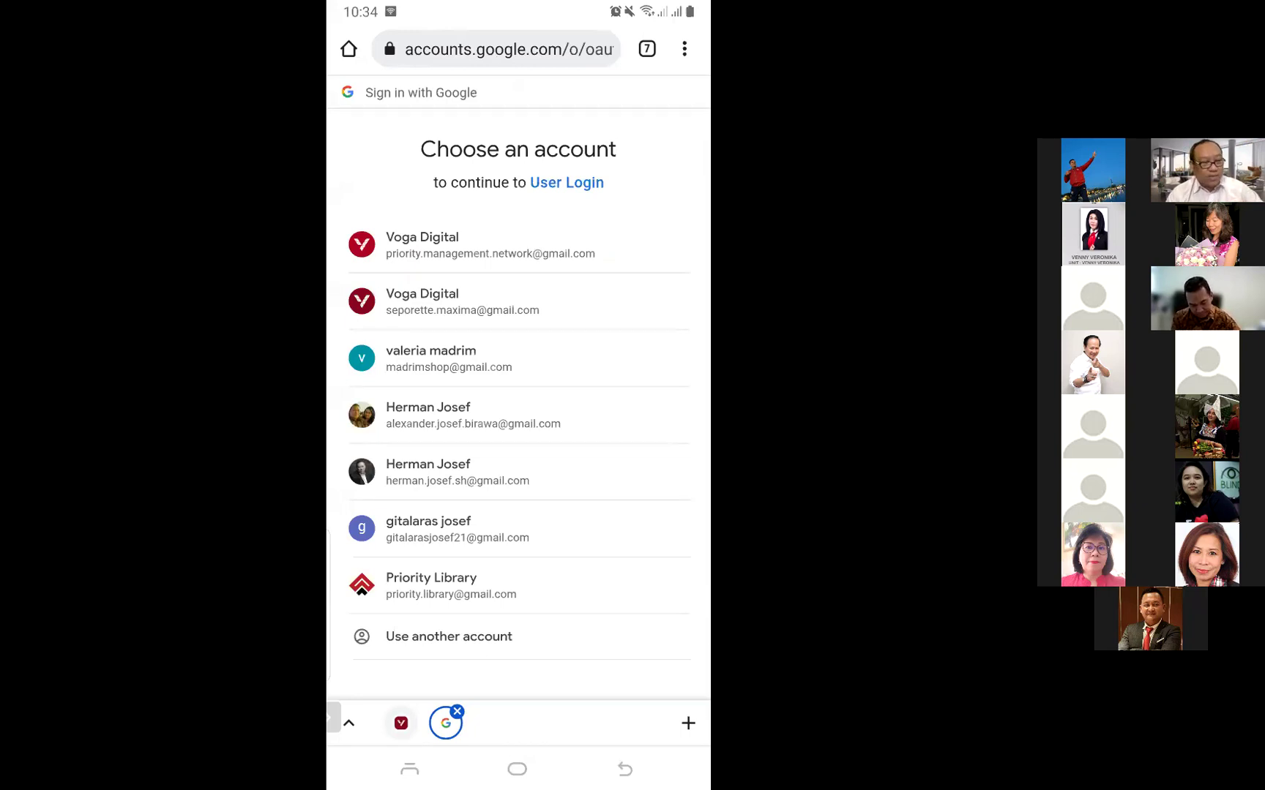
pyautogui.click(476, 245)
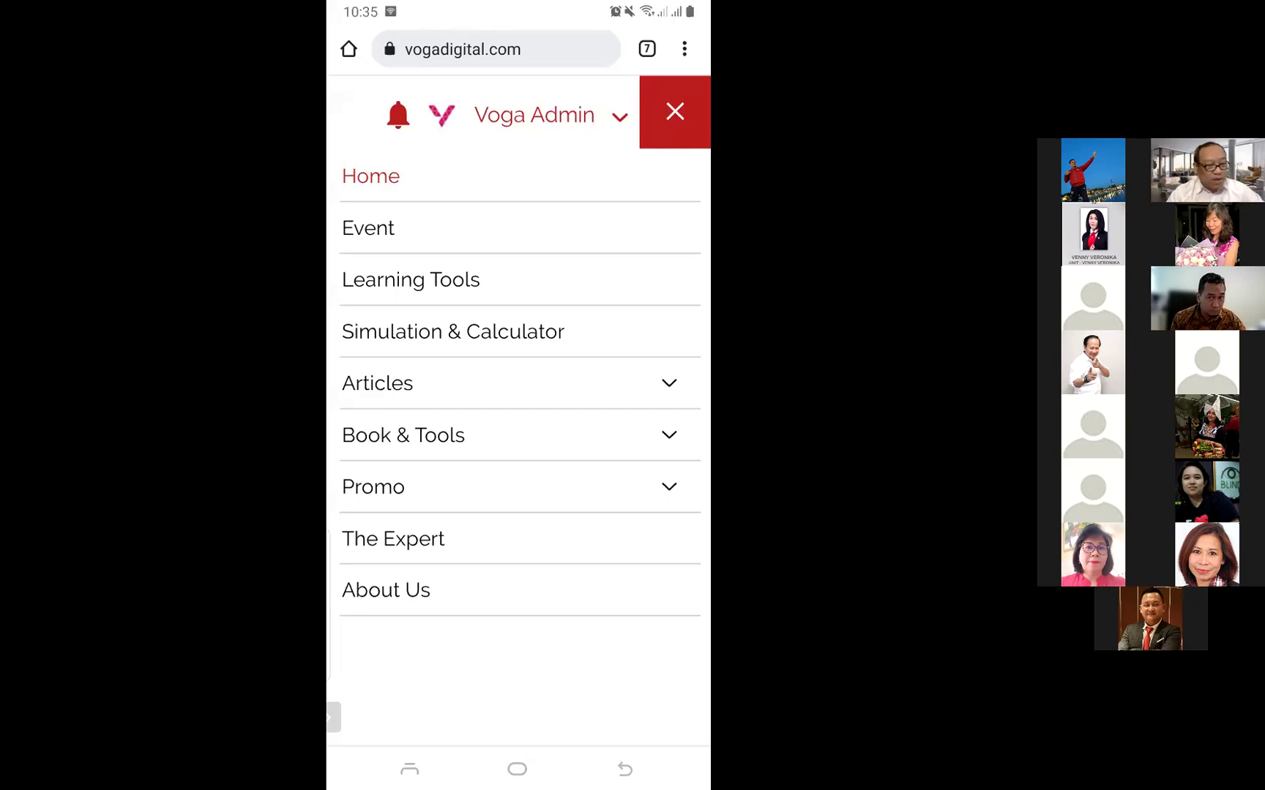
# View the members' Learning Tools page on the mobile site and return to the home page
pyautogui.click(410, 279)
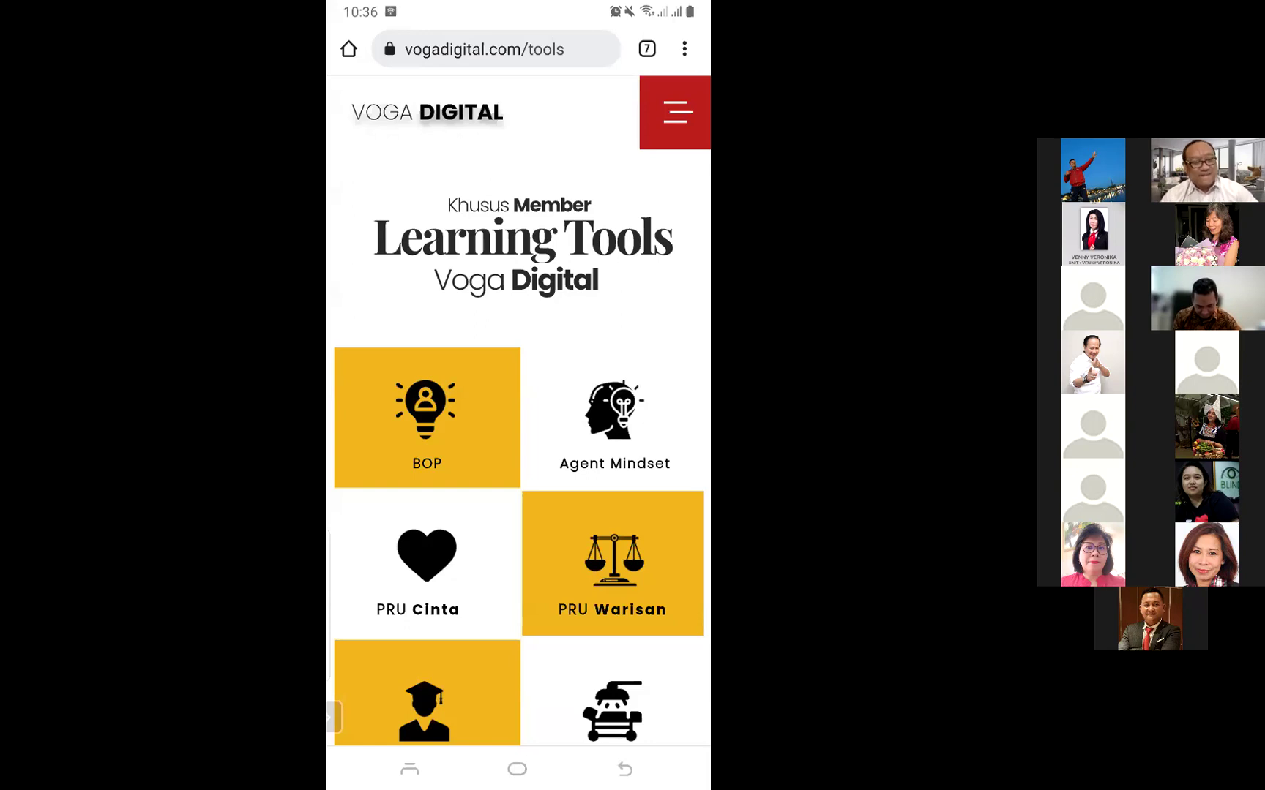
pyautogui.click(673, 112)
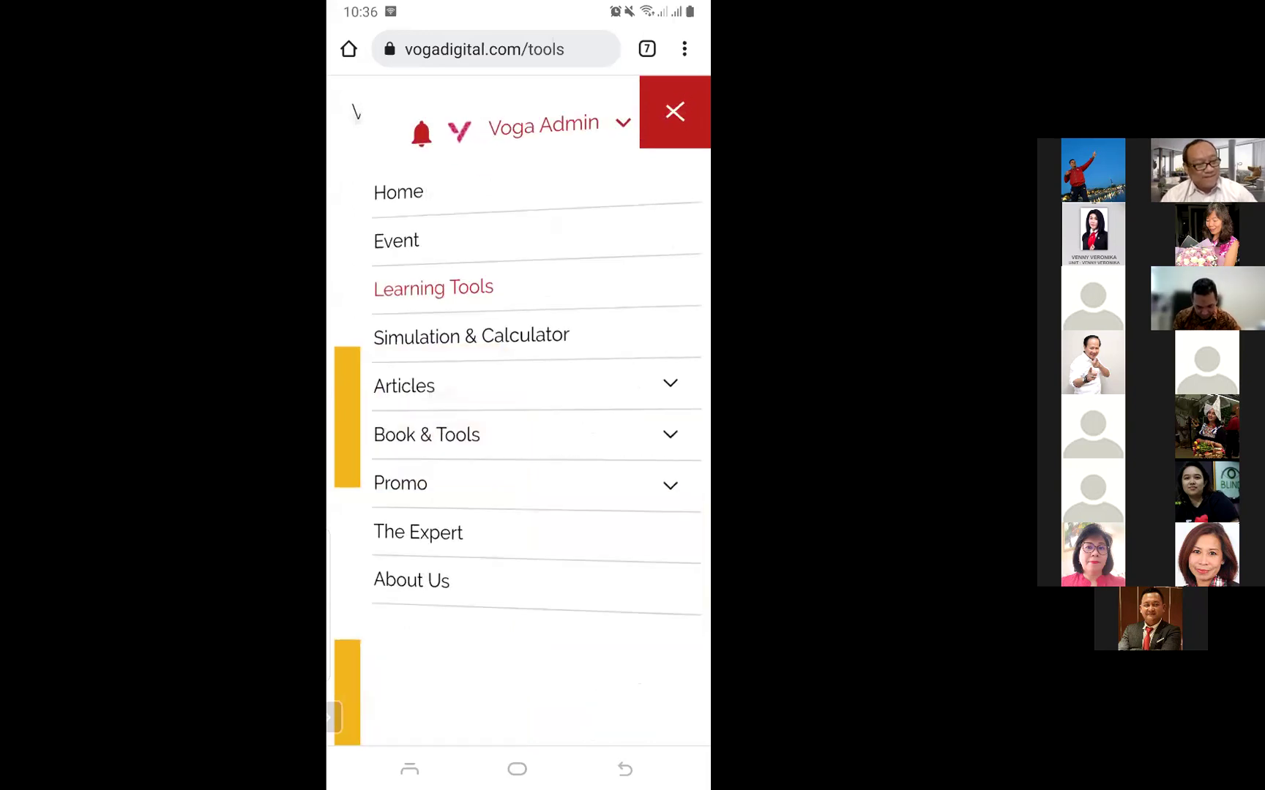
pyautogui.click(409, 280)
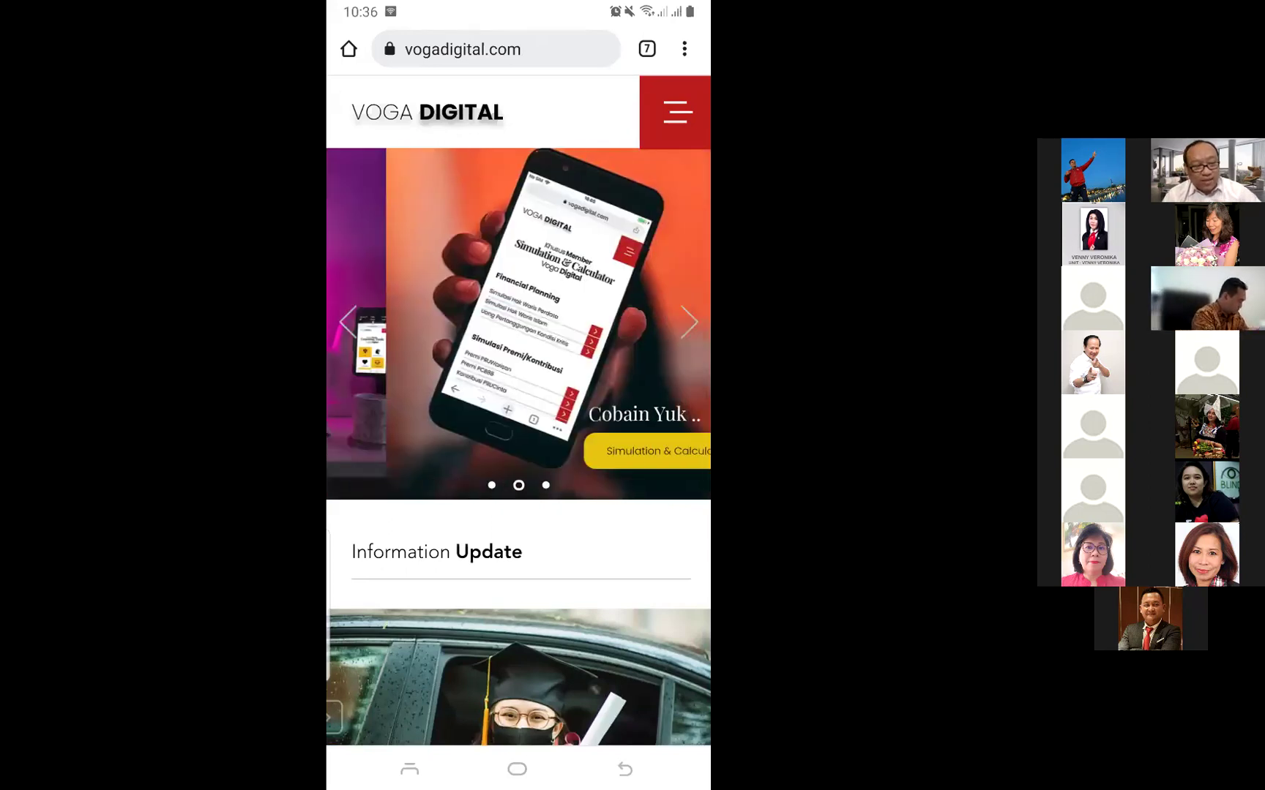
pyautogui.click(674, 112)
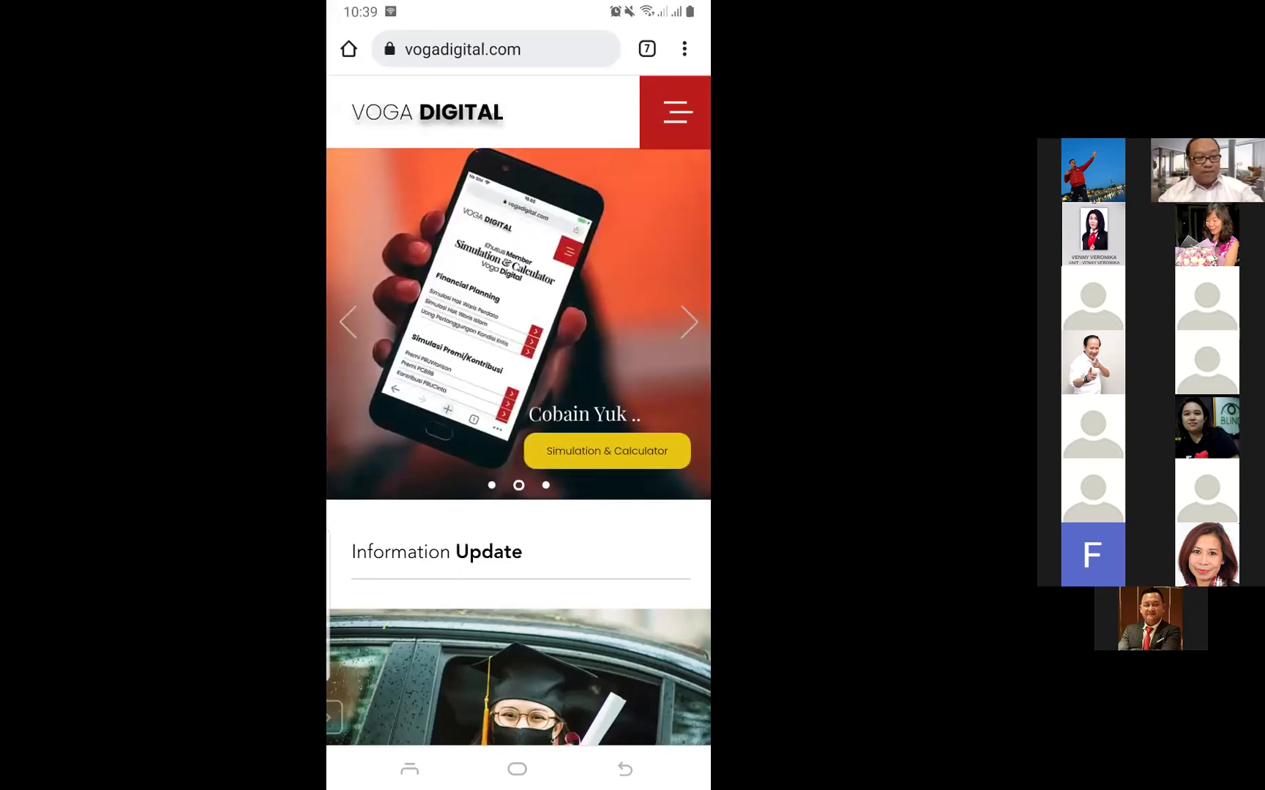
pyautogui.click(674, 112)
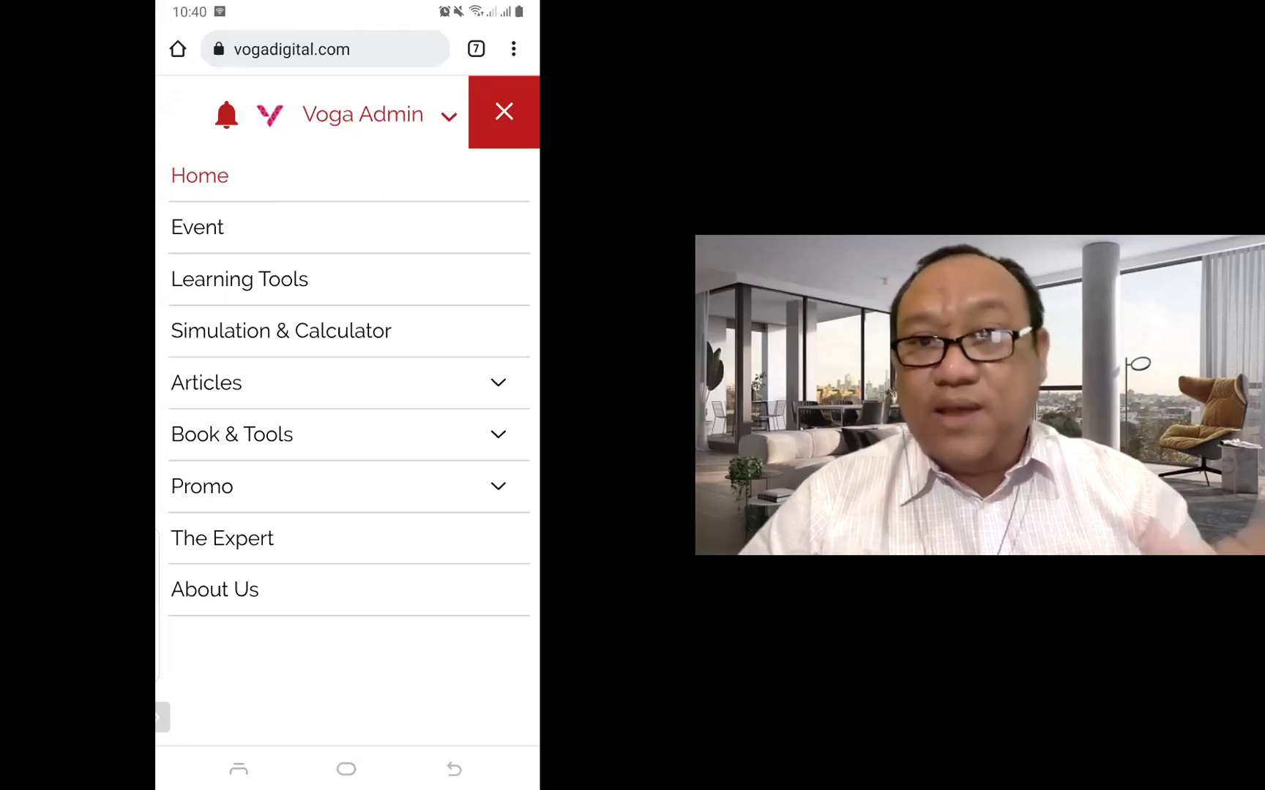
pyautogui.click(504, 111)
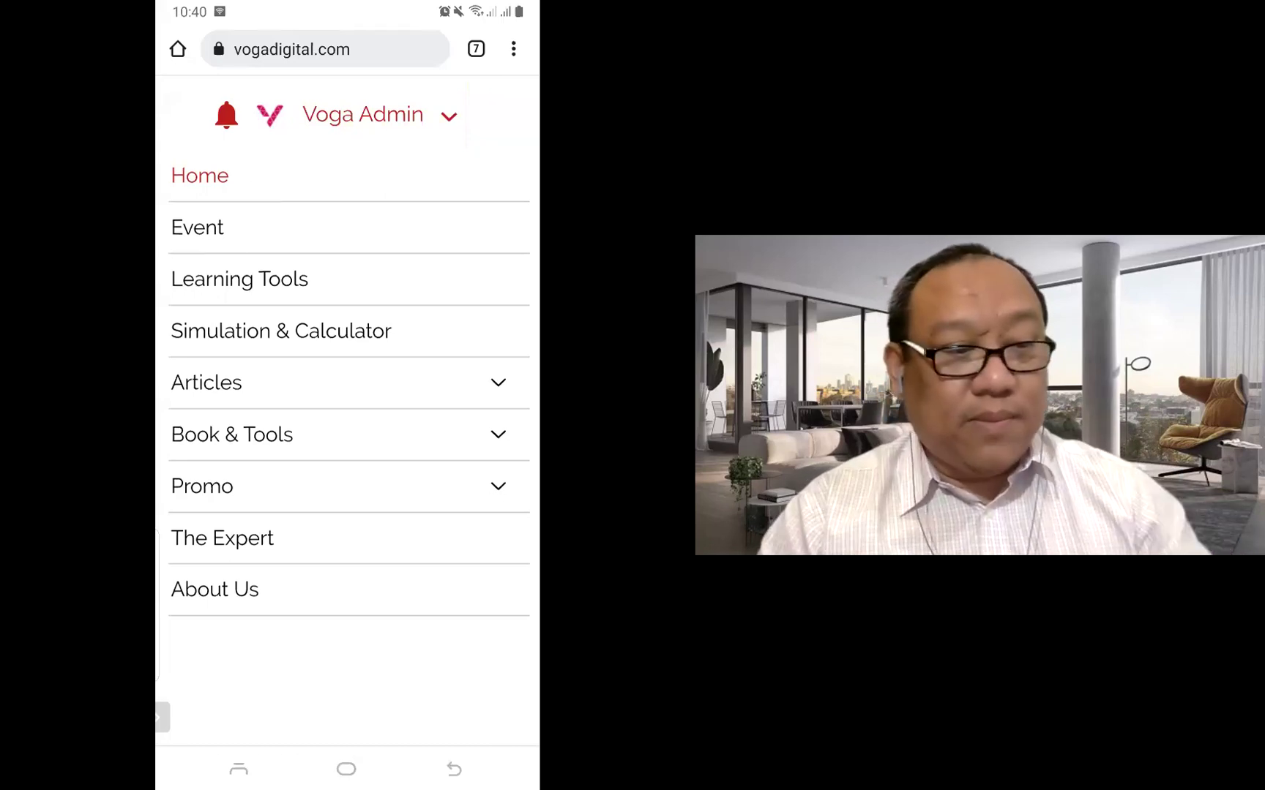
pyautogui.click(346, 769)
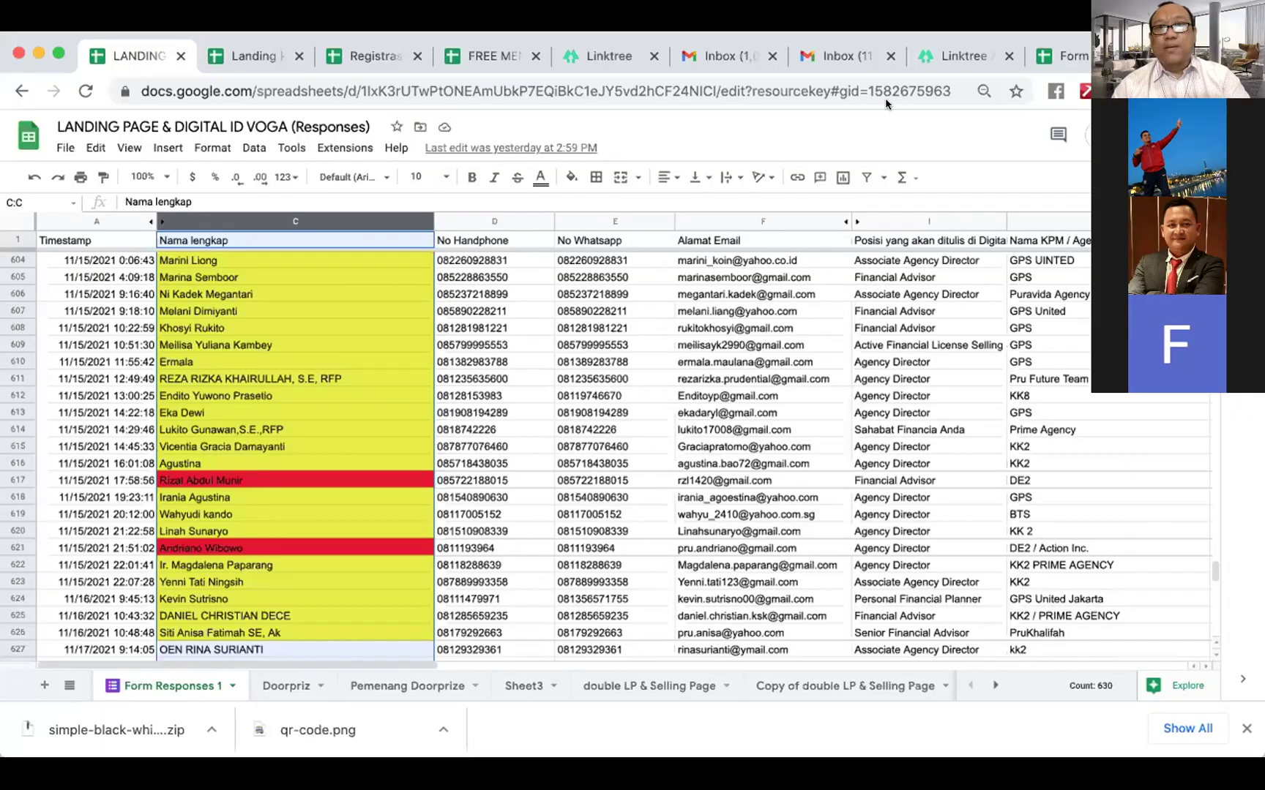
# Switch to the desktop Chrome browser, open vogadigital.com in a new tab and look over its home page
pyautogui.moveTo(737, 311)
pyautogui.press('super+t')
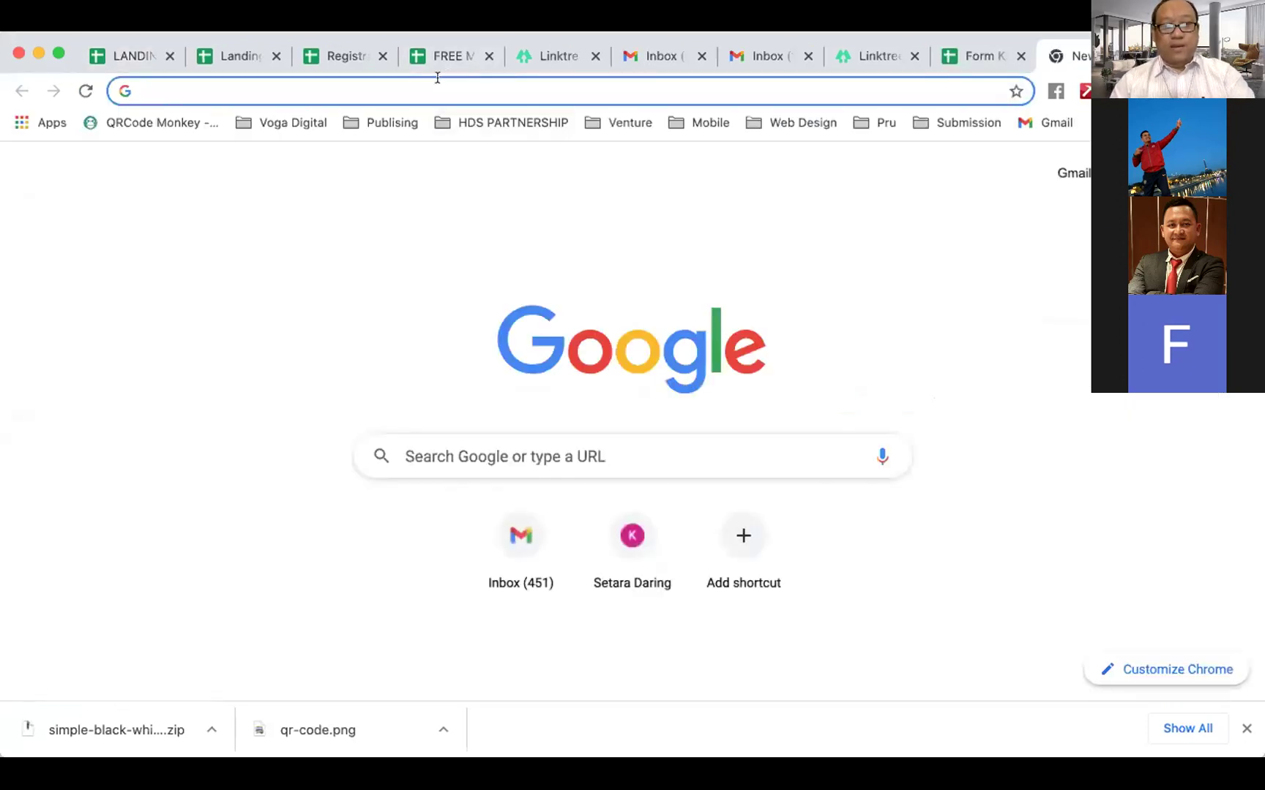
pyautogui.write('www.')
pyautogui.press('Return')
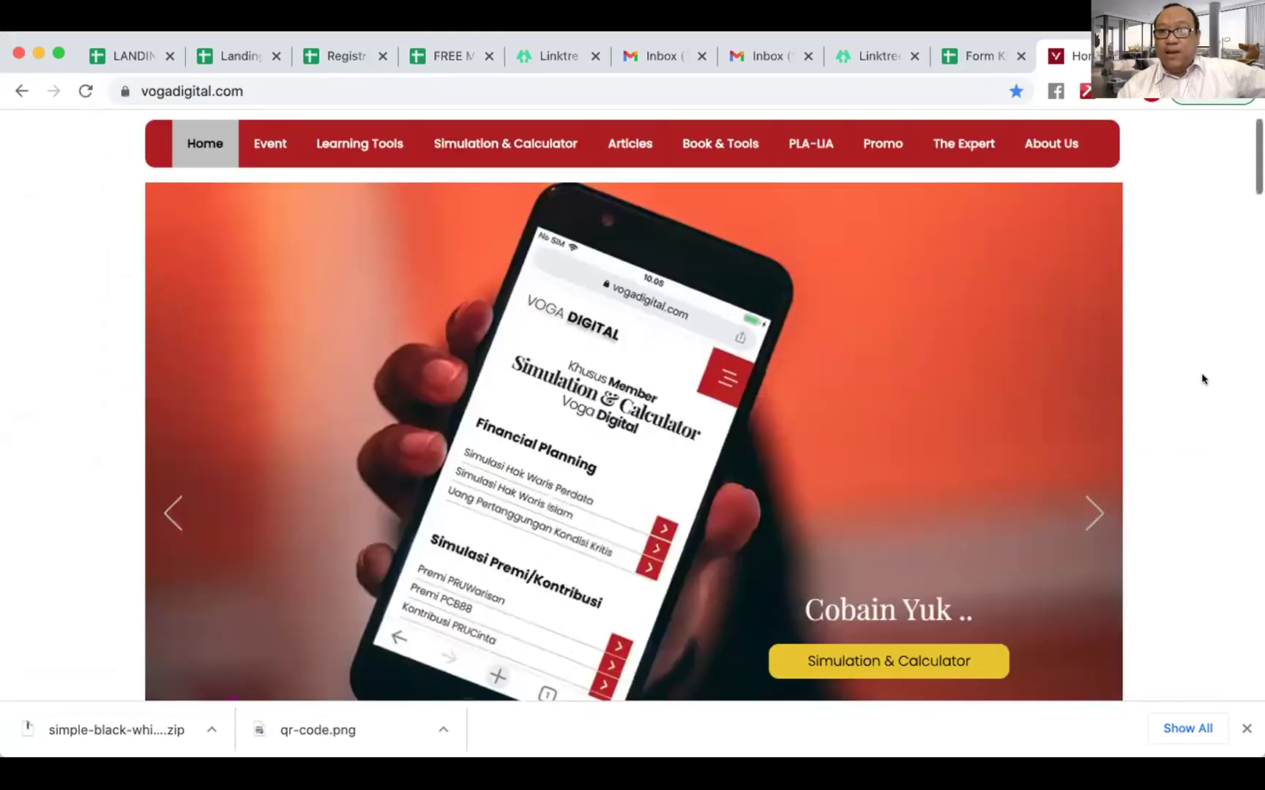
pyautogui.scroll(-6, 1202, 375)
pyautogui.scroll(-1, 1201, 376)
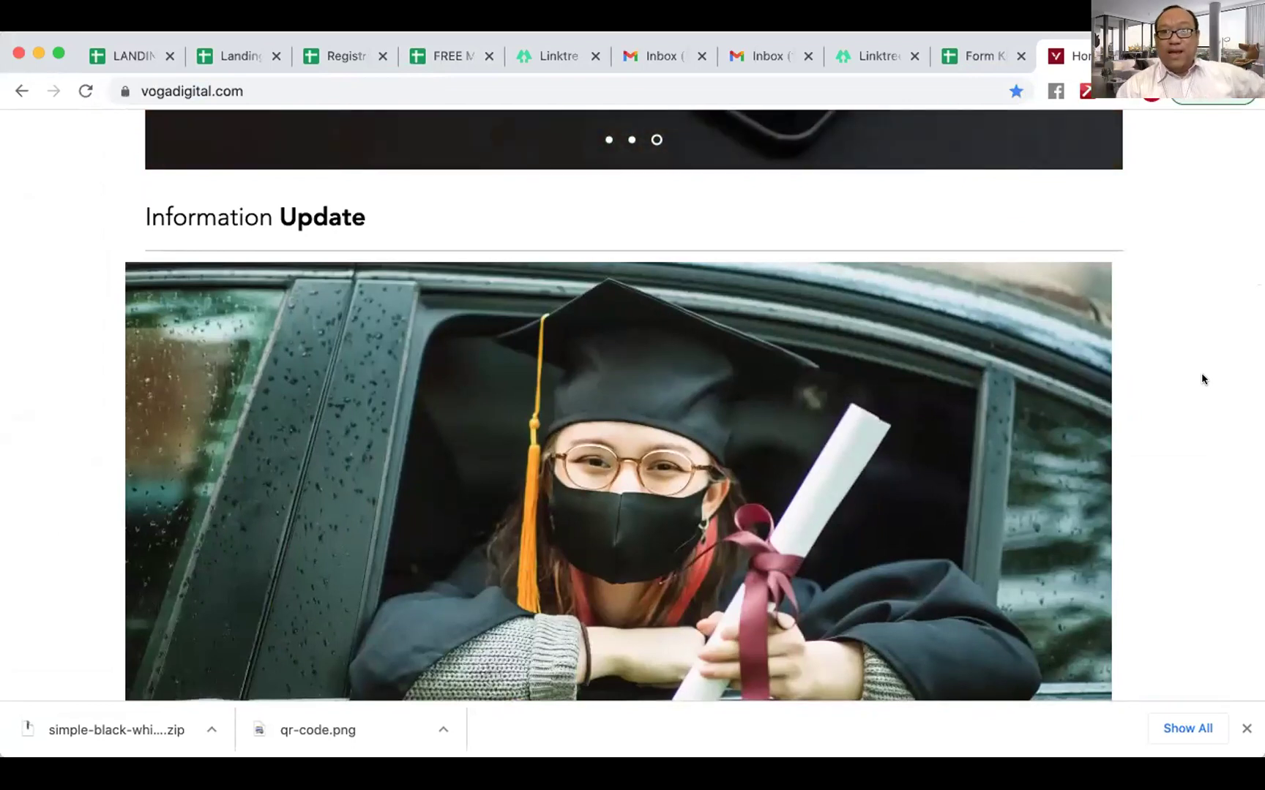
pyautogui.scroll(8, 1202, 376)
# Open the Learning Tools page and look through its topic tiles
pyautogui.click(380, 201)
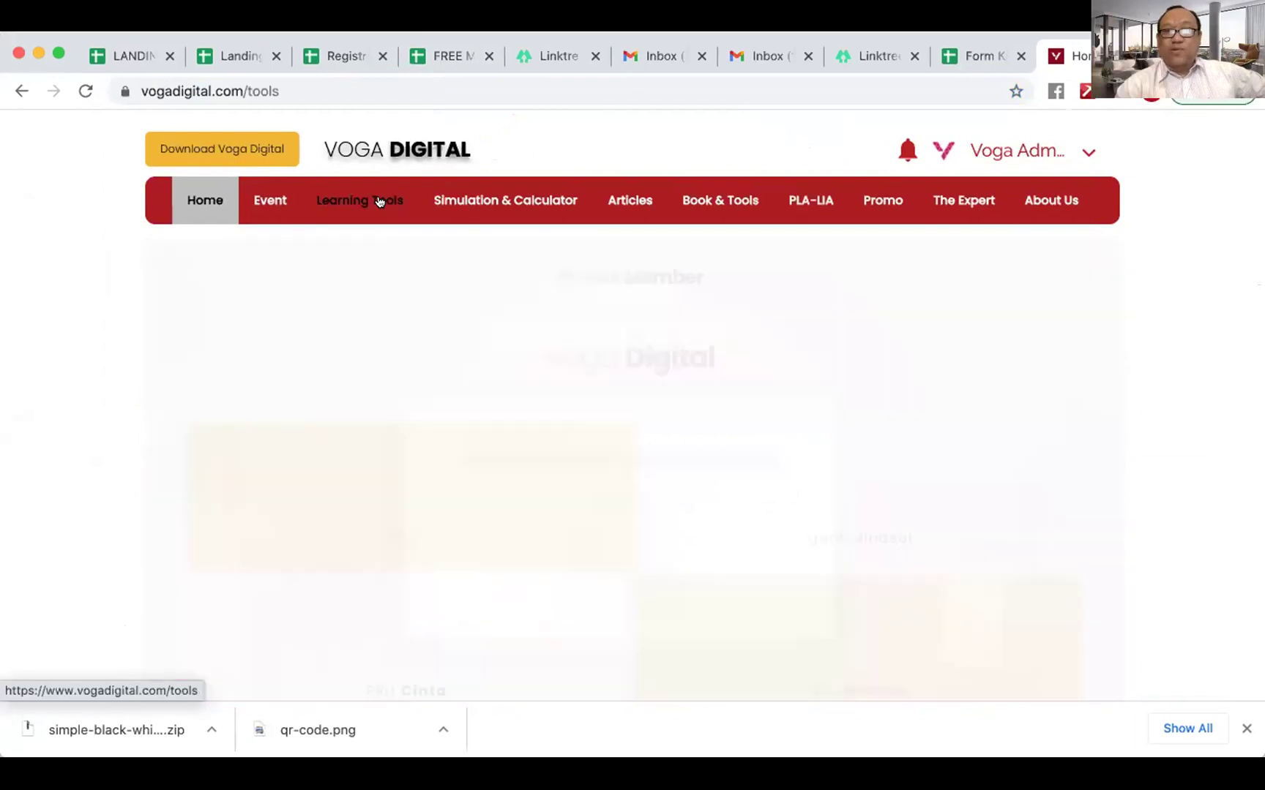
pyautogui.scroll(-10, 895, 464)
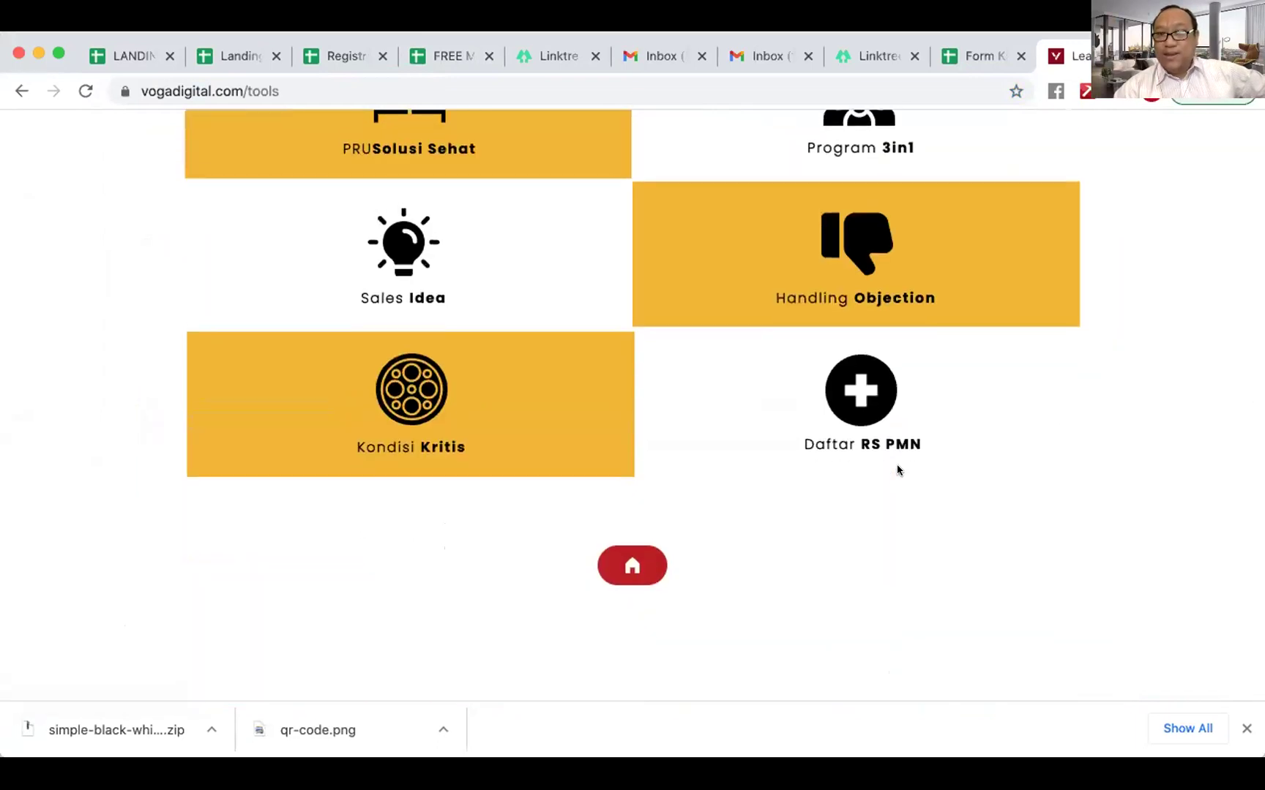
pyautogui.scroll(10, 896, 464)
# Open the Premi/Kontribusi PPH Plus (Syariah) calculator from the Simulation & Calculator page
pyautogui.click(512, 202)
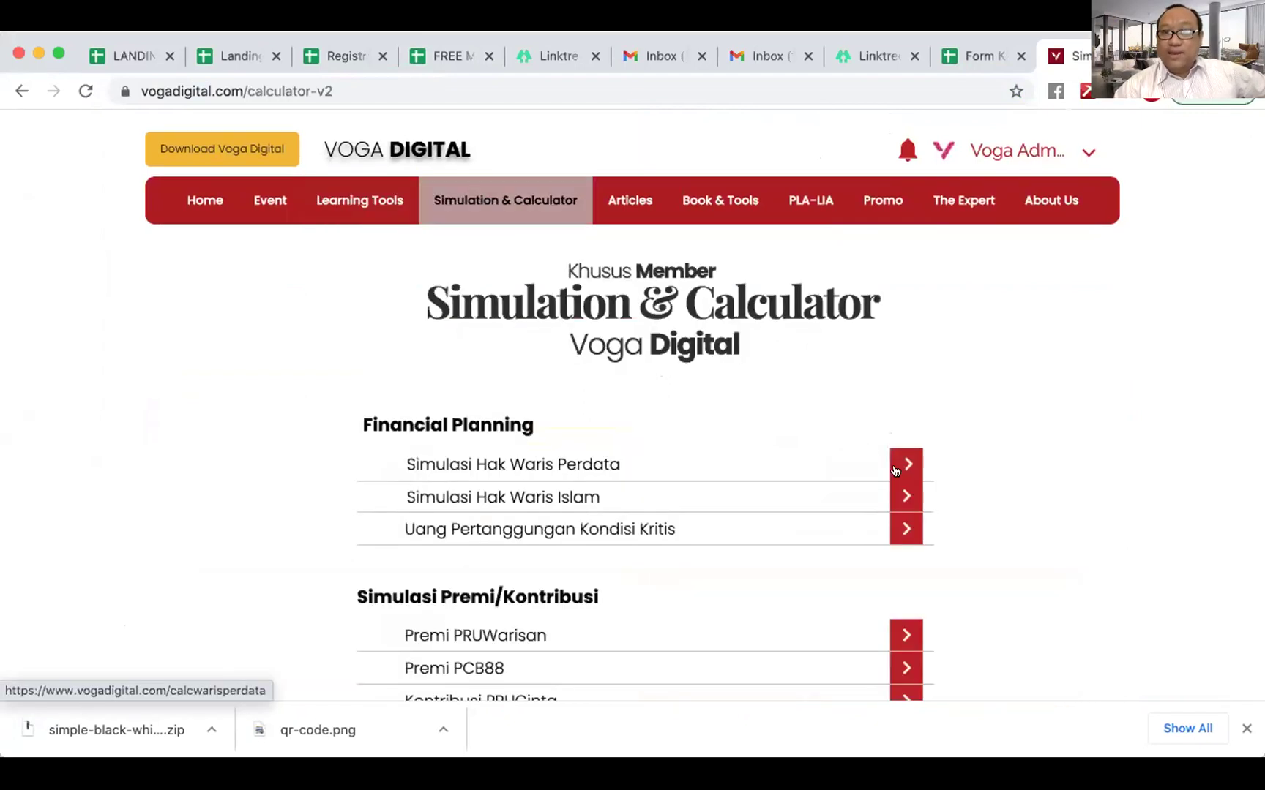
pyautogui.scroll(-8, 899, 471)
pyautogui.scroll(3, 894, 471)
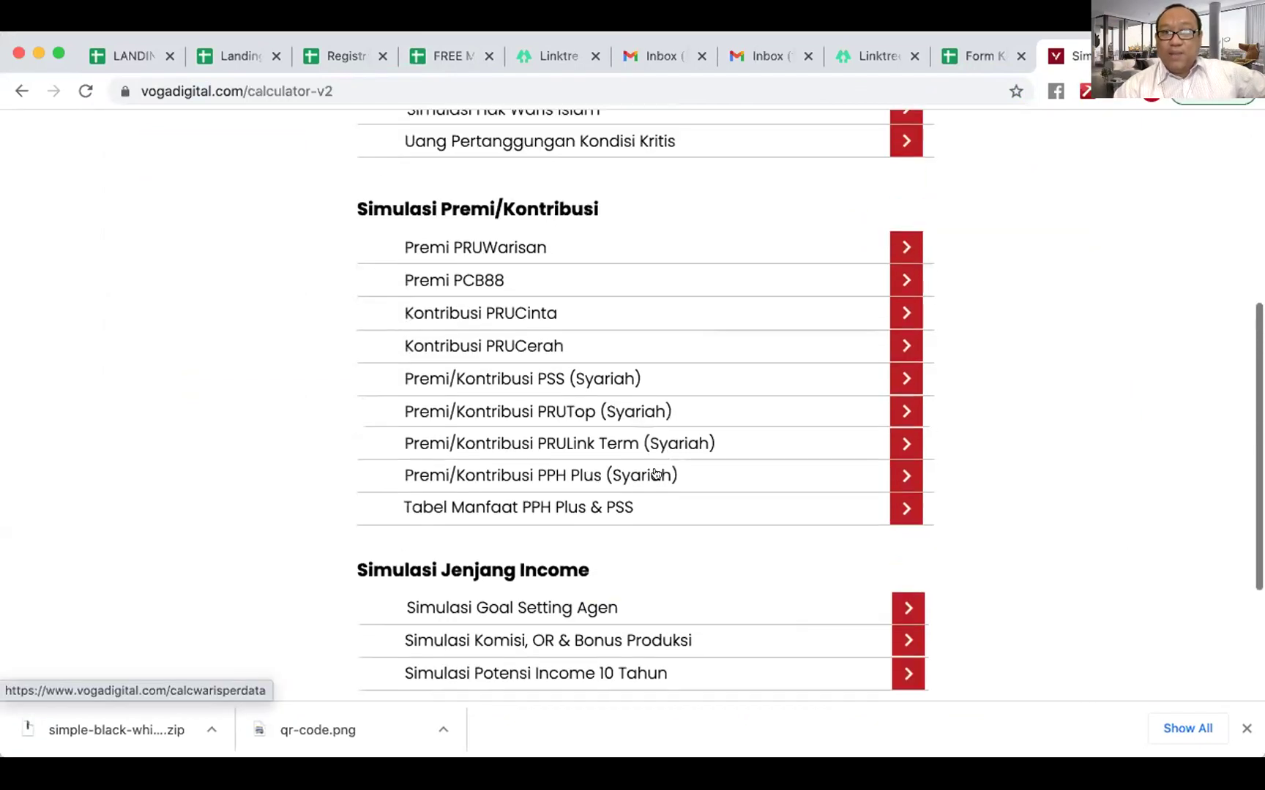
pyautogui.click(593, 476)
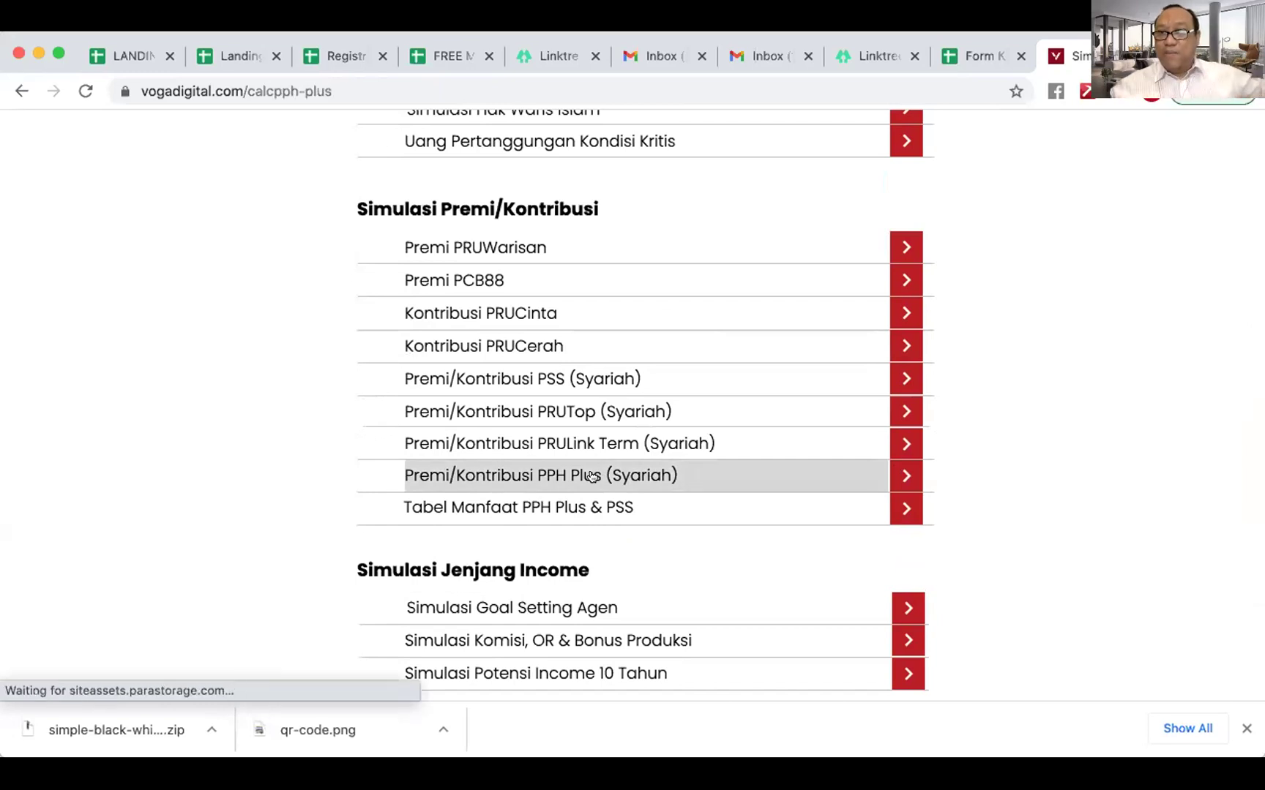
# Examine the PPH Plus calculator's input fields, plan benefits and assumptions
pyautogui.scroll(-3, 592, 477)
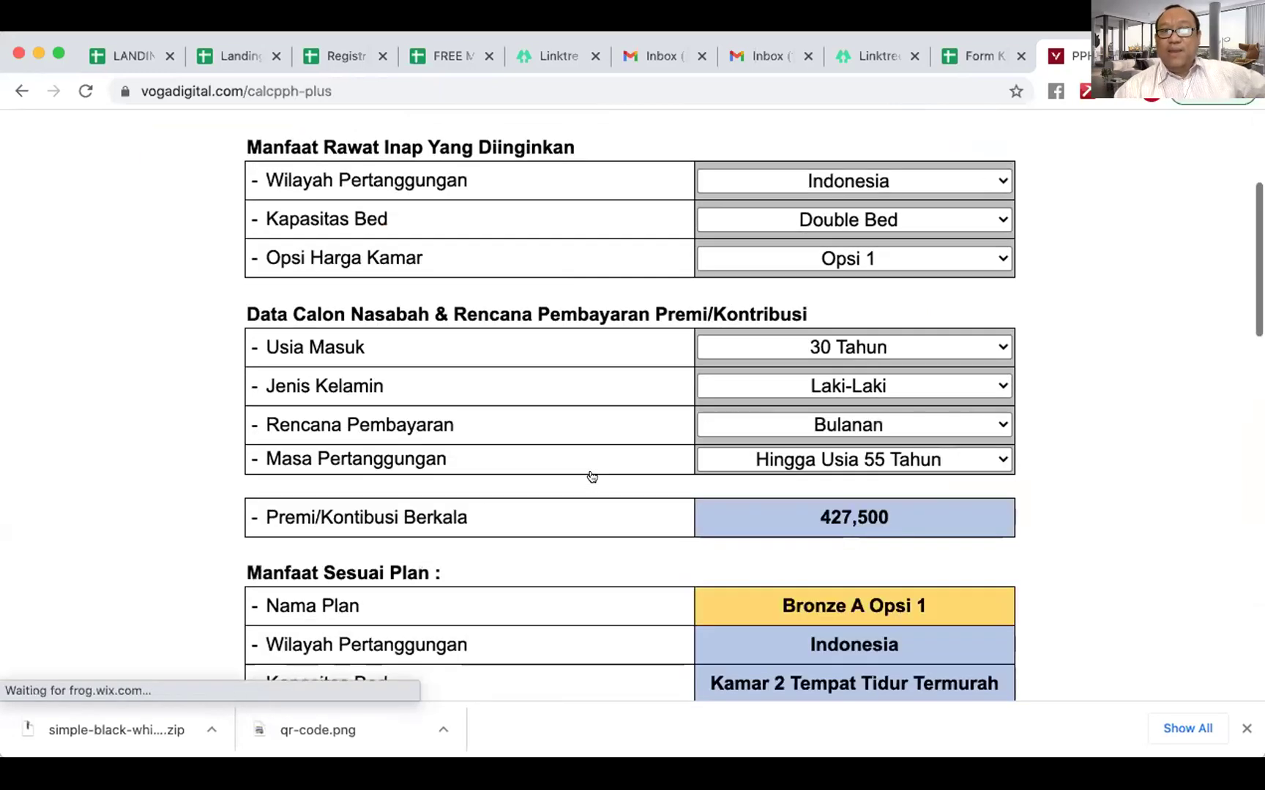
pyautogui.scroll(3, 592, 477)
pyautogui.scroll(-15, 592, 477)
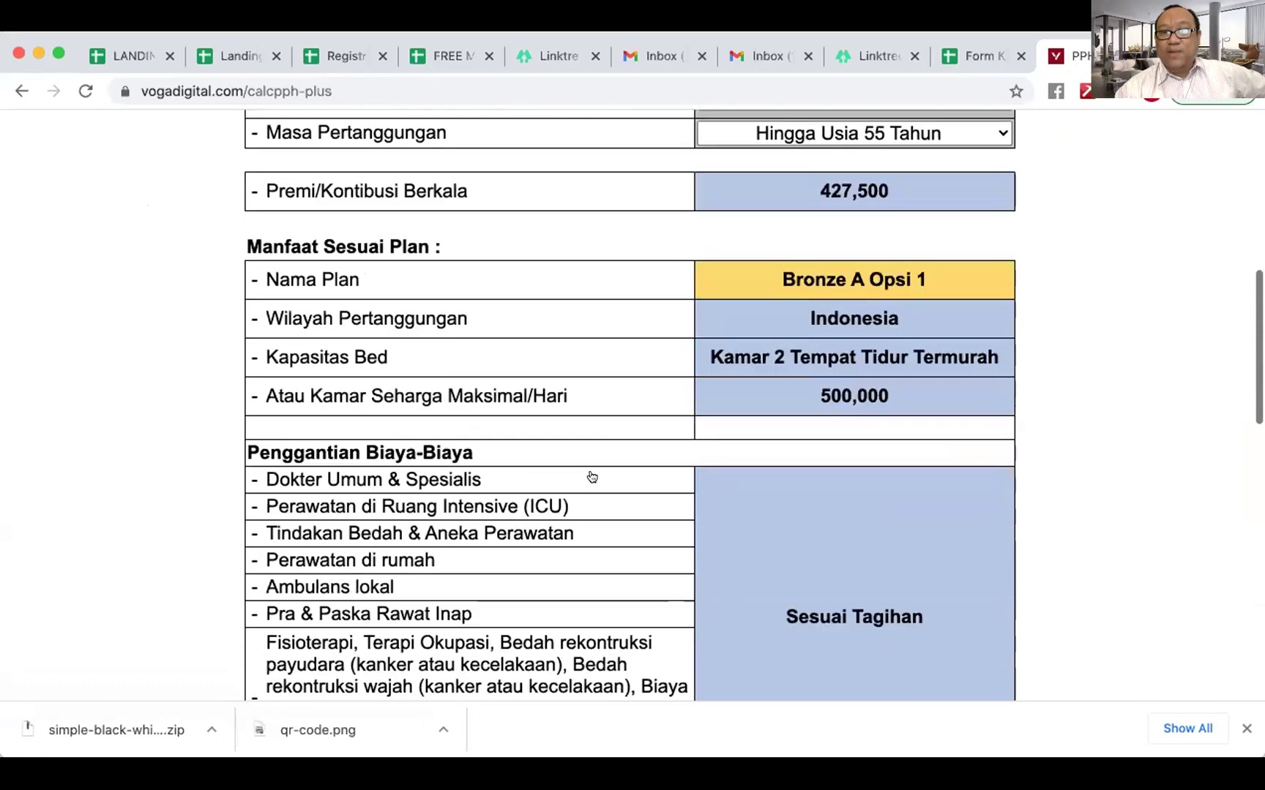
pyautogui.scroll(-10, 592, 477)
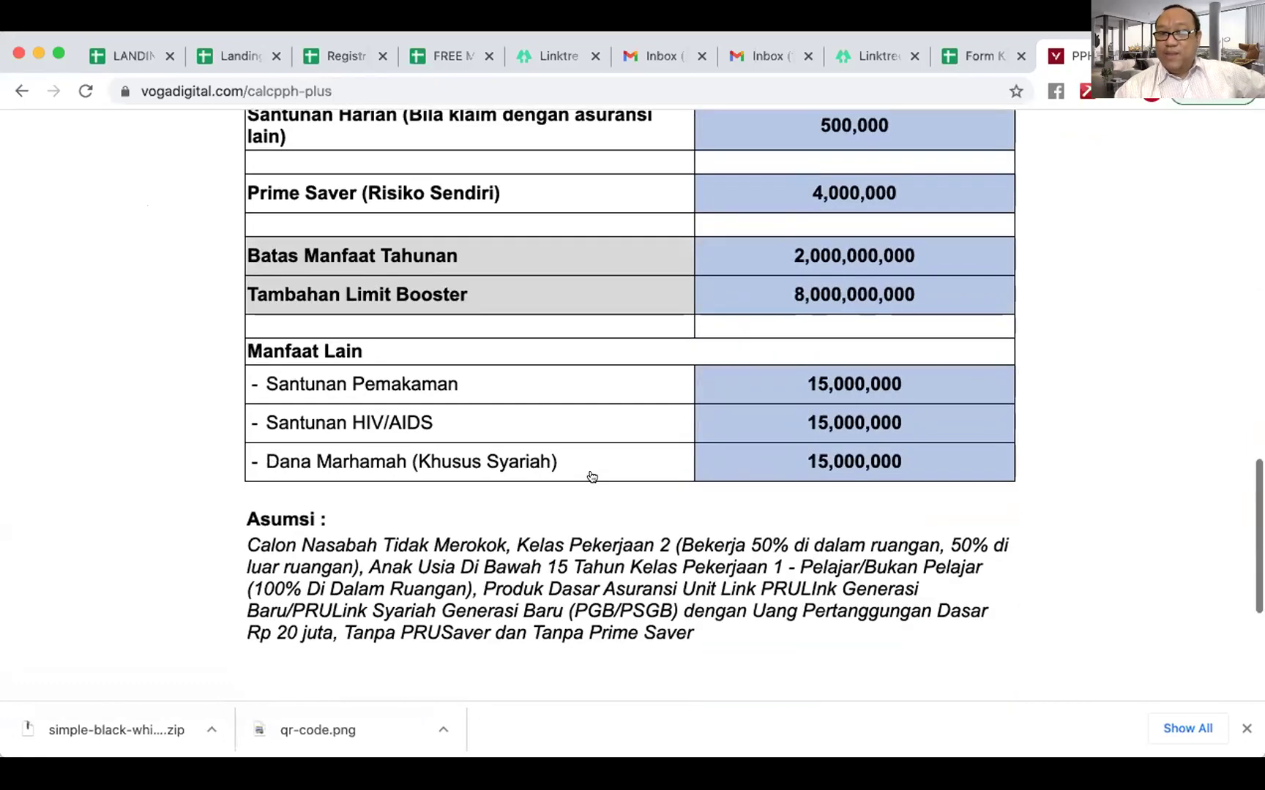
pyautogui.scroll(20, 592, 477)
pyautogui.scroll(-2, 592, 477)
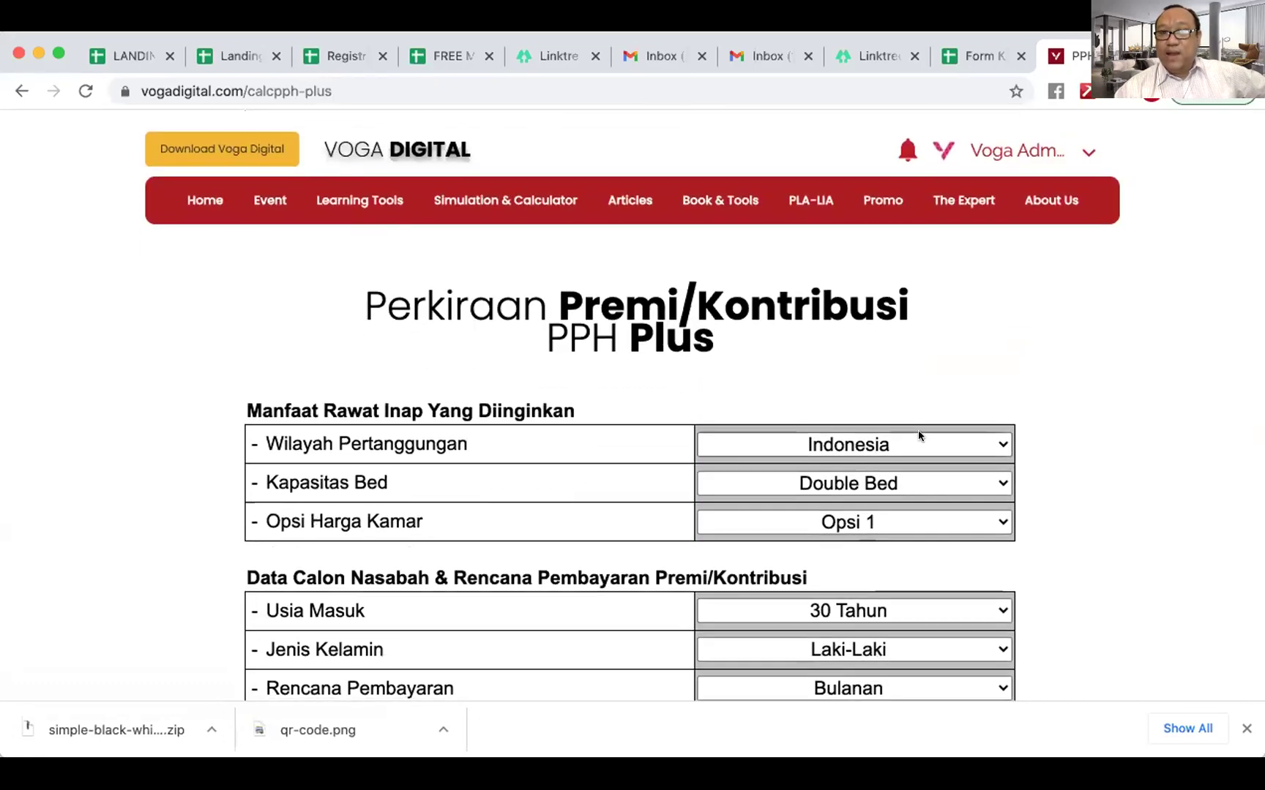
# Set Wilayah Pertanggungan to Seluruh Asia, Kapasitas Bed to Single Bed and Opsi Harga Kamar to Opsi 2
pyautogui.click(917, 438)
pyautogui.click(892, 491)
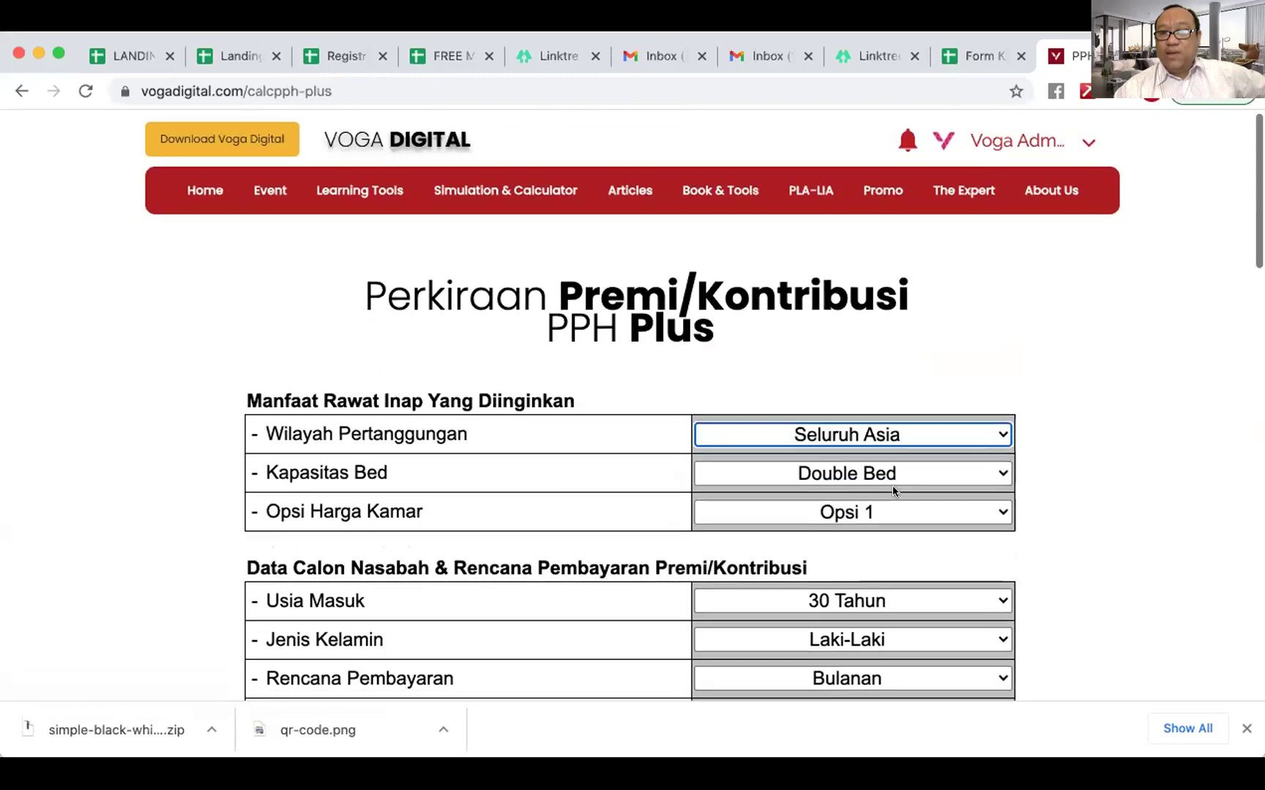
pyautogui.scroll(-8, 892, 485)
pyautogui.click(879, 230)
pyautogui.click(847, 204)
pyautogui.click(879, 267)
pyautogui.click(847, 292)
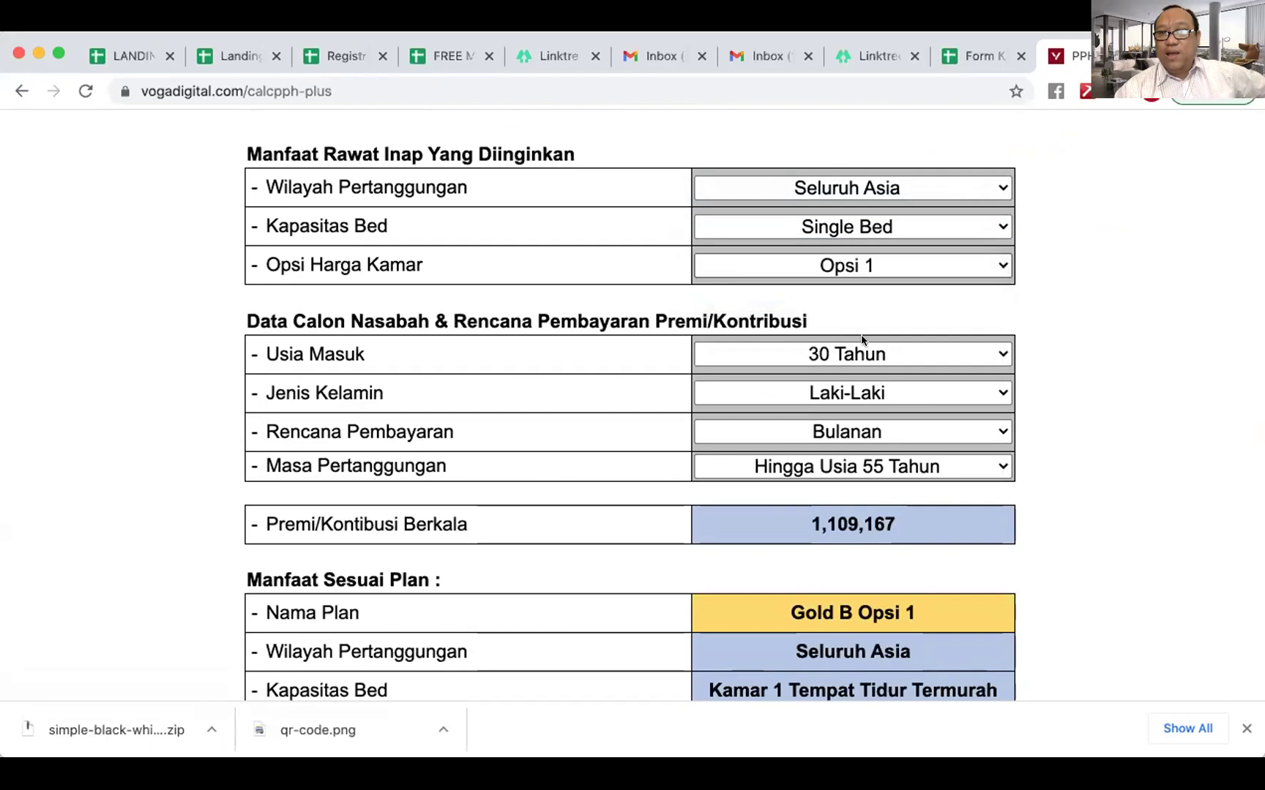
# Set Usia Masuk to 40 Tahun and review the resulting premium and plan benefits
pyautogui.click(861, 354)
pyautogui.click(813, 408)
pyautogui.scroll(-5, 947, 406)
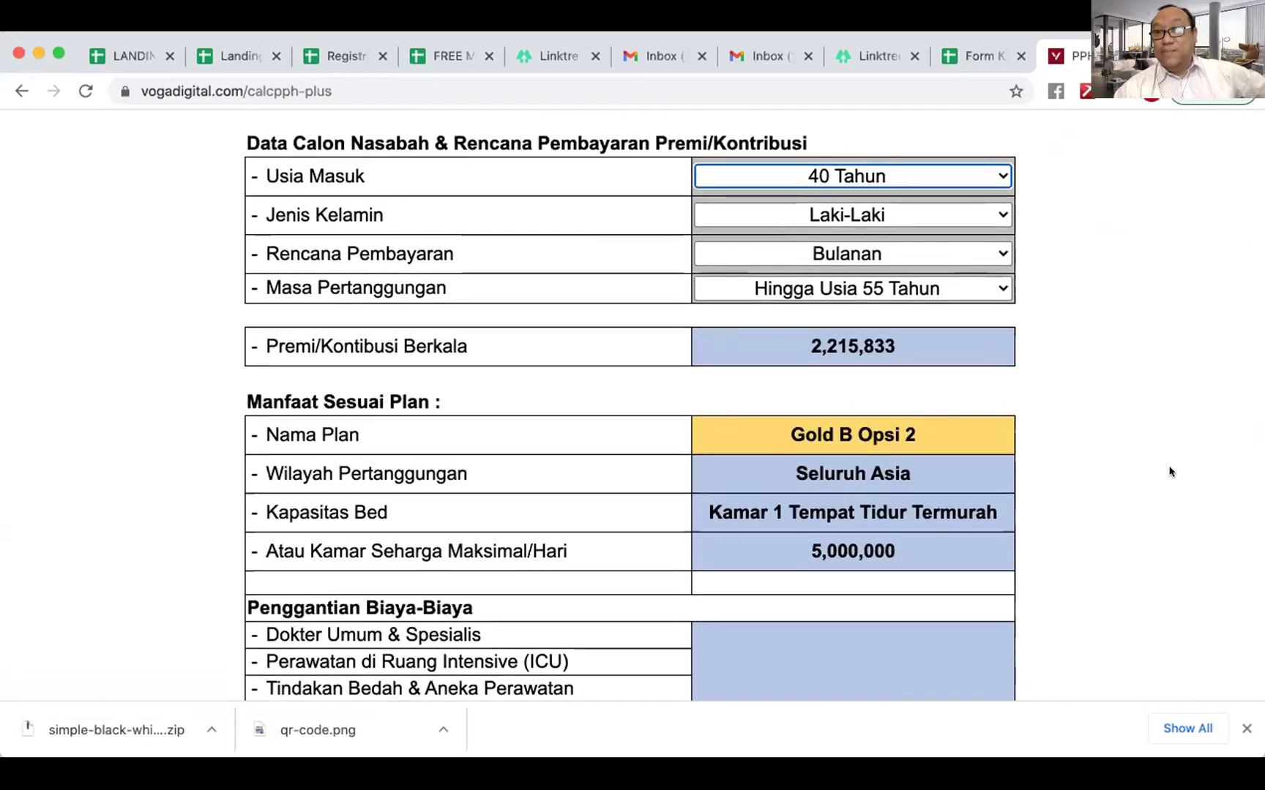
pyautogui.scroll(5, 1170, 472)
pyautogui.scroll(3, 1170, 472)
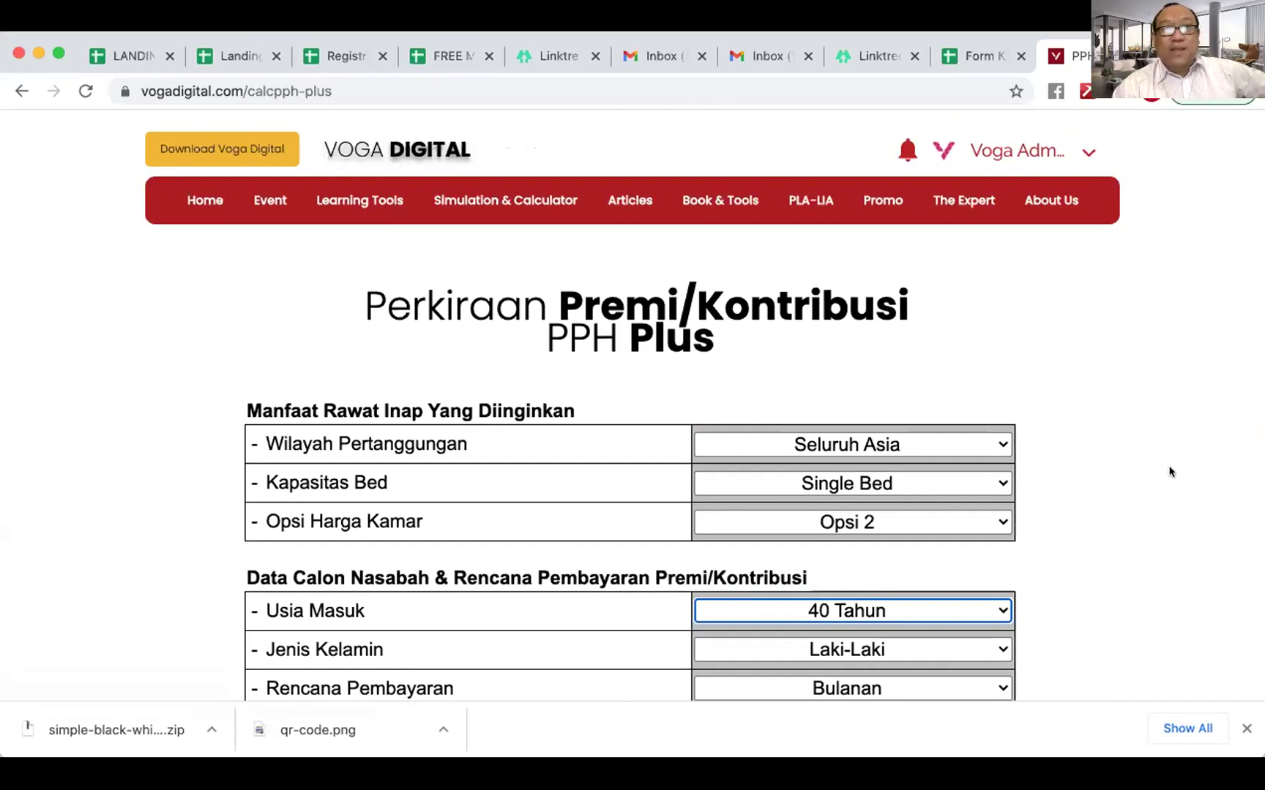
pyautogui.scroll(-12, 1169, 472)
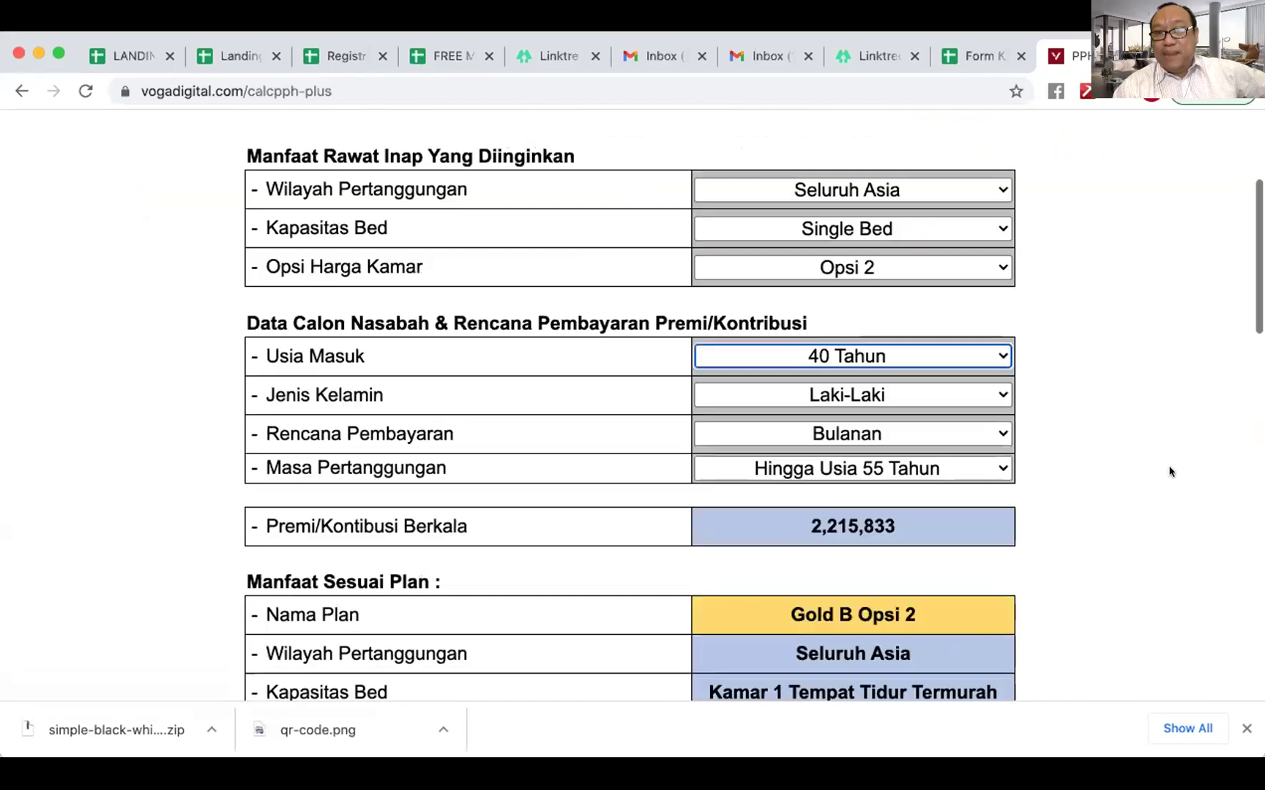
pyautogui.scroll(8, 1169, 472)
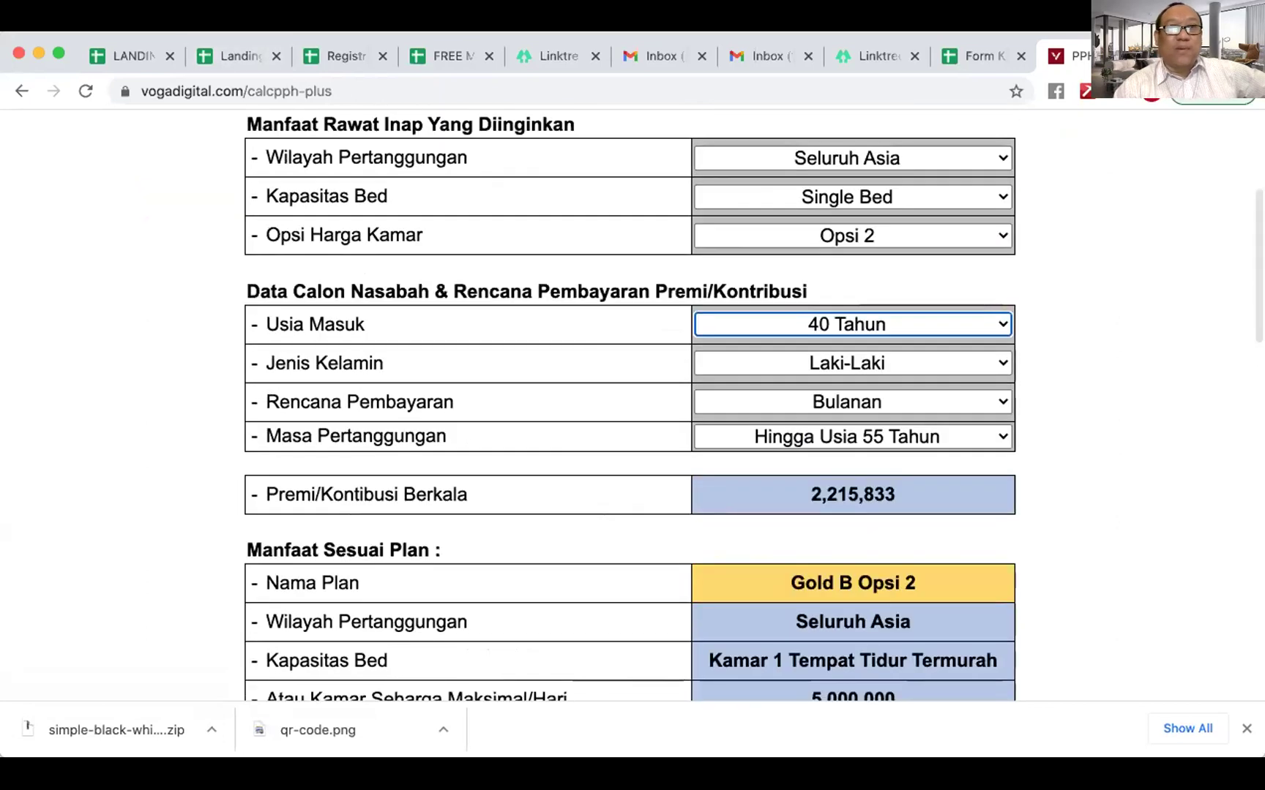
# Open the print preview of the PPH Plus estimate and compare its Landscape and Portrait layouts, leaving Portrait selected
pyautogui.click(138, 15)
pyautogui.click(181, 268)
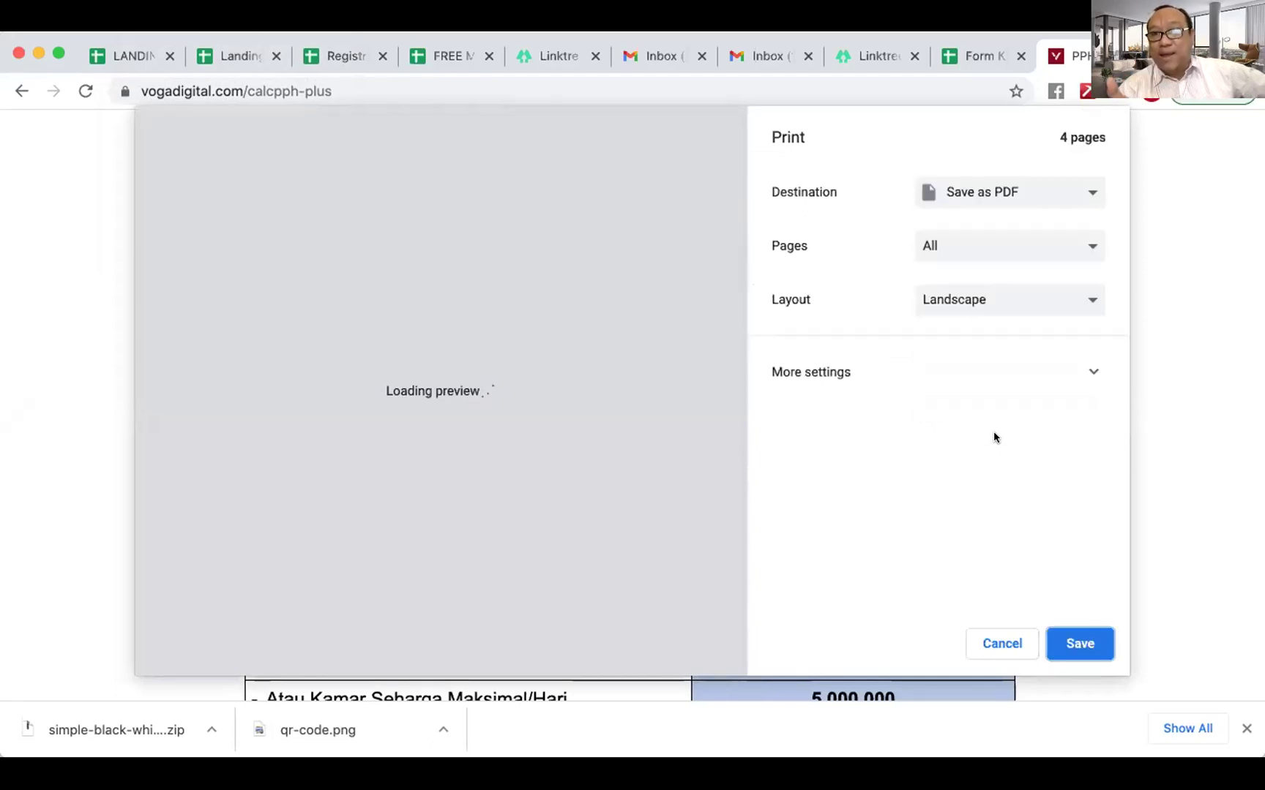
pyautogui.scroll(-2, 652, 380)
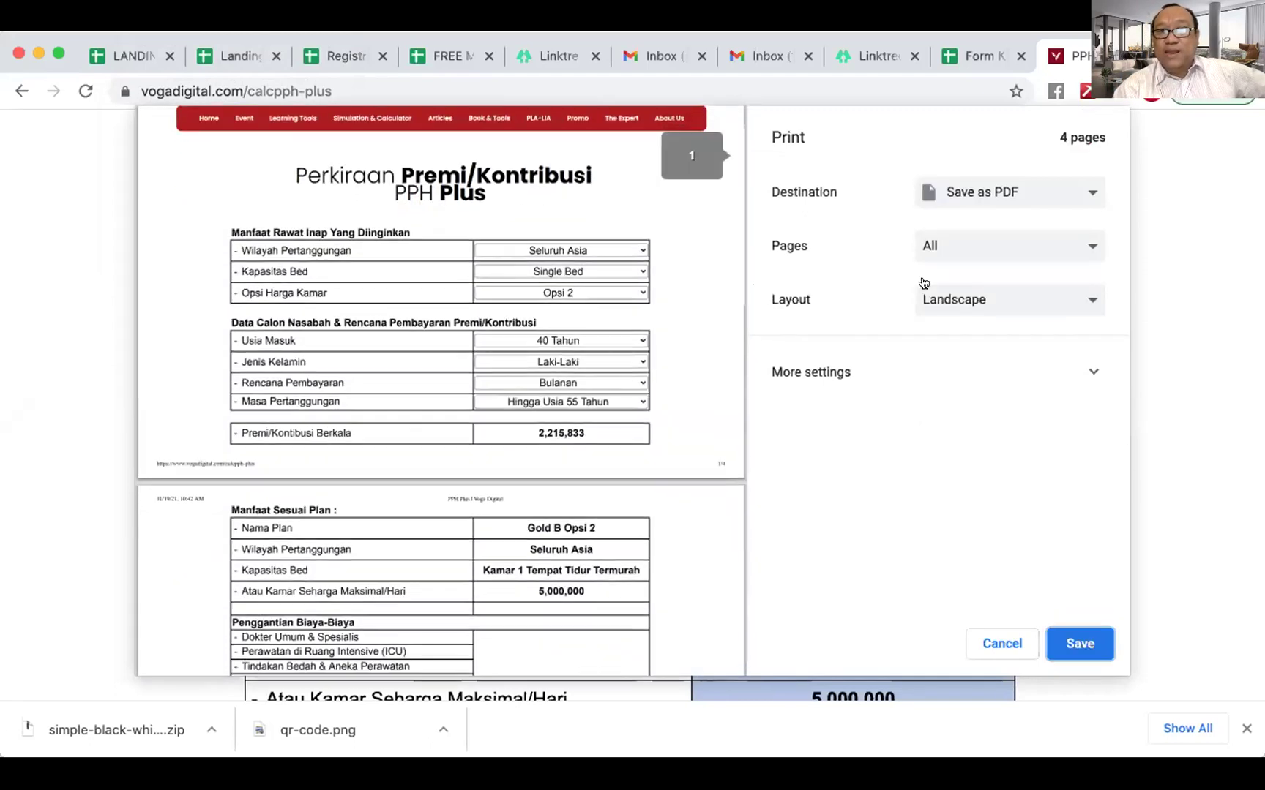
pyautogui.click(935, 300)
pyautogui.click(937, 281)
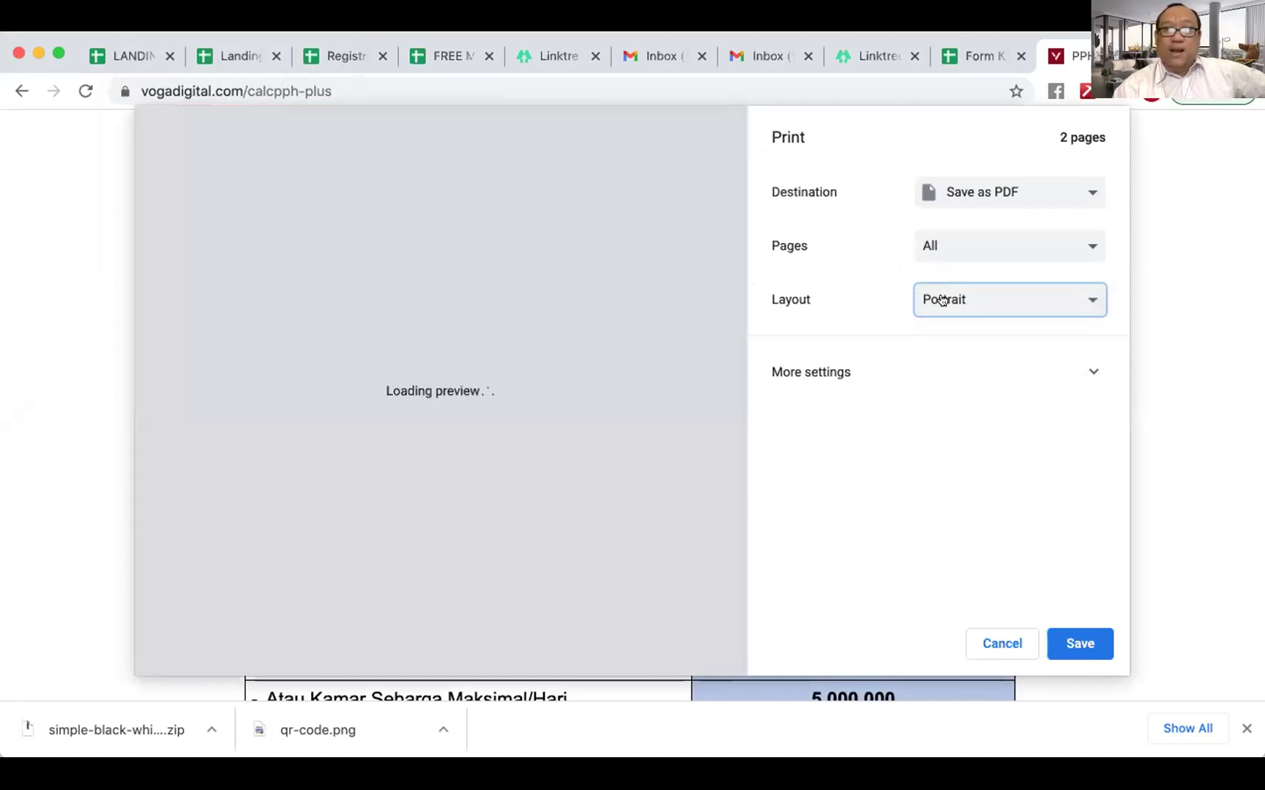
pyautogui.click(941, 300)
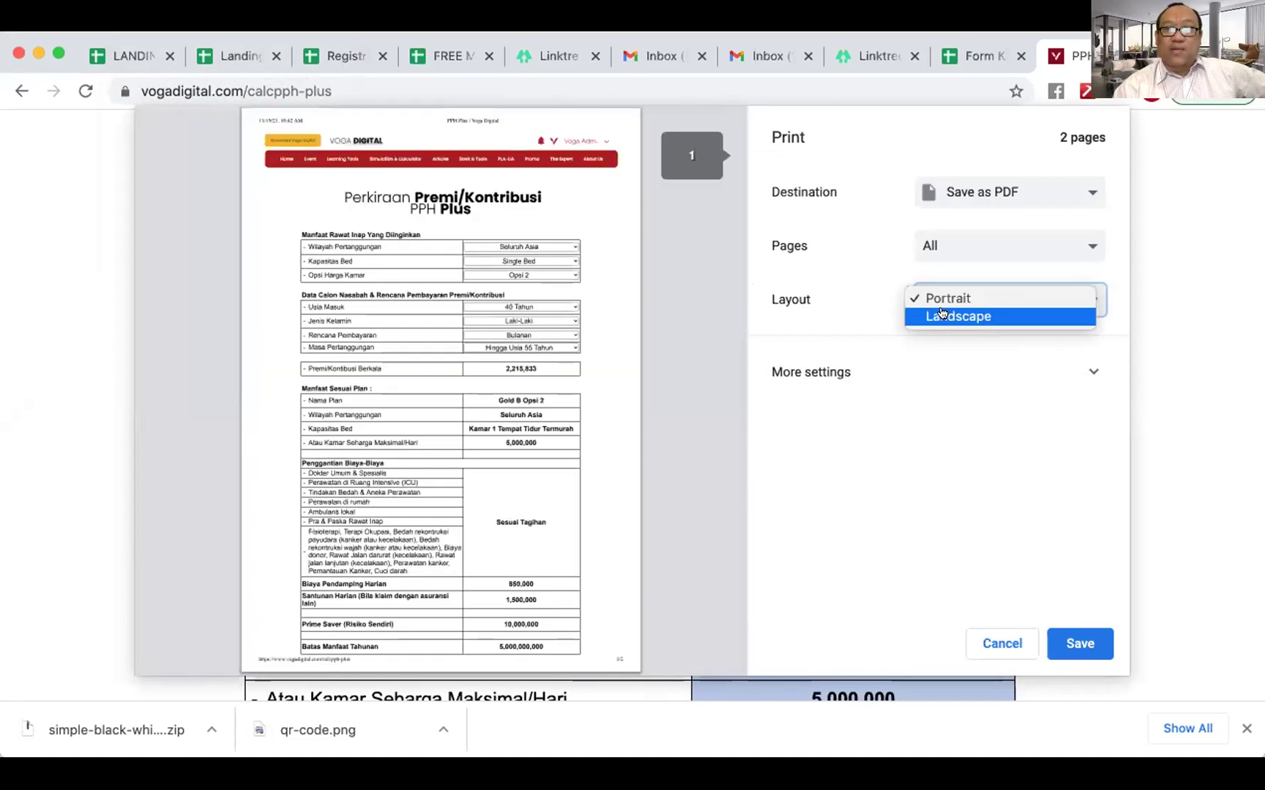
pyautogui.click(941, 314)
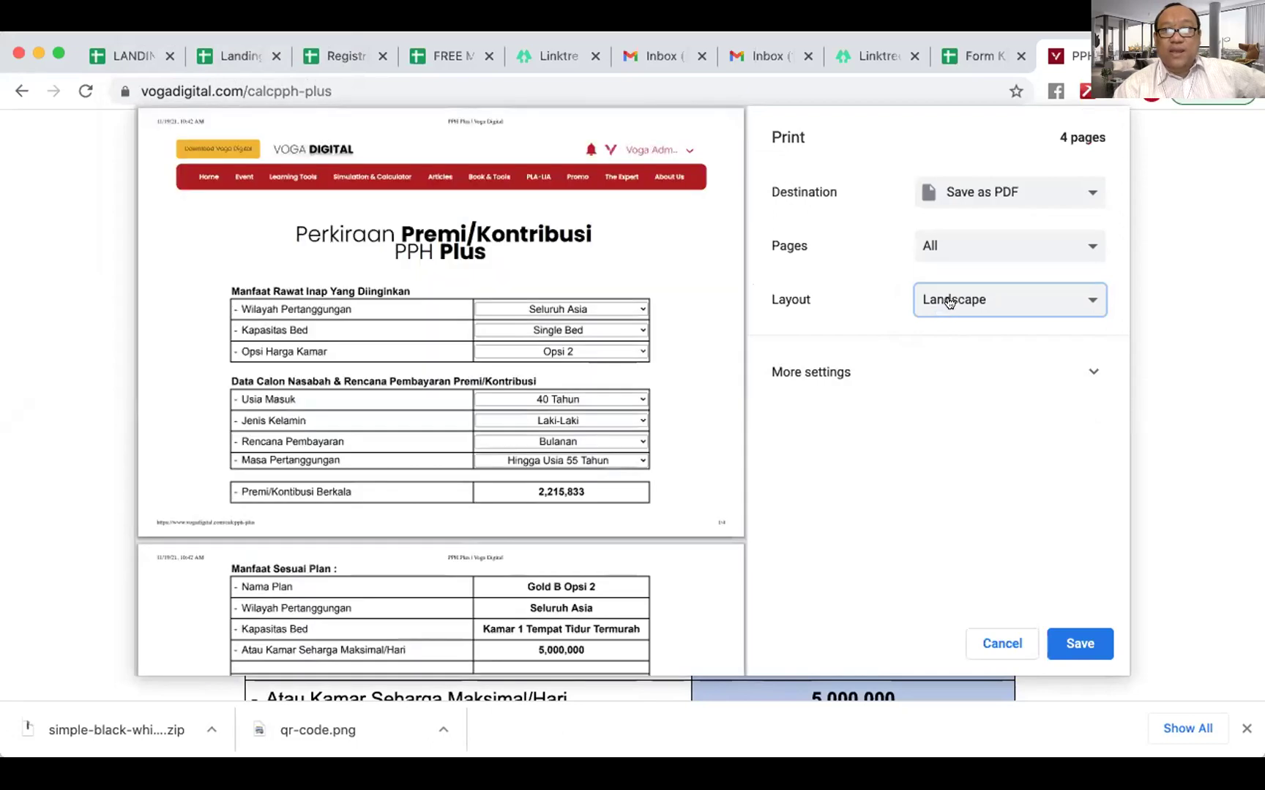
pyautogui.click(948, 302)
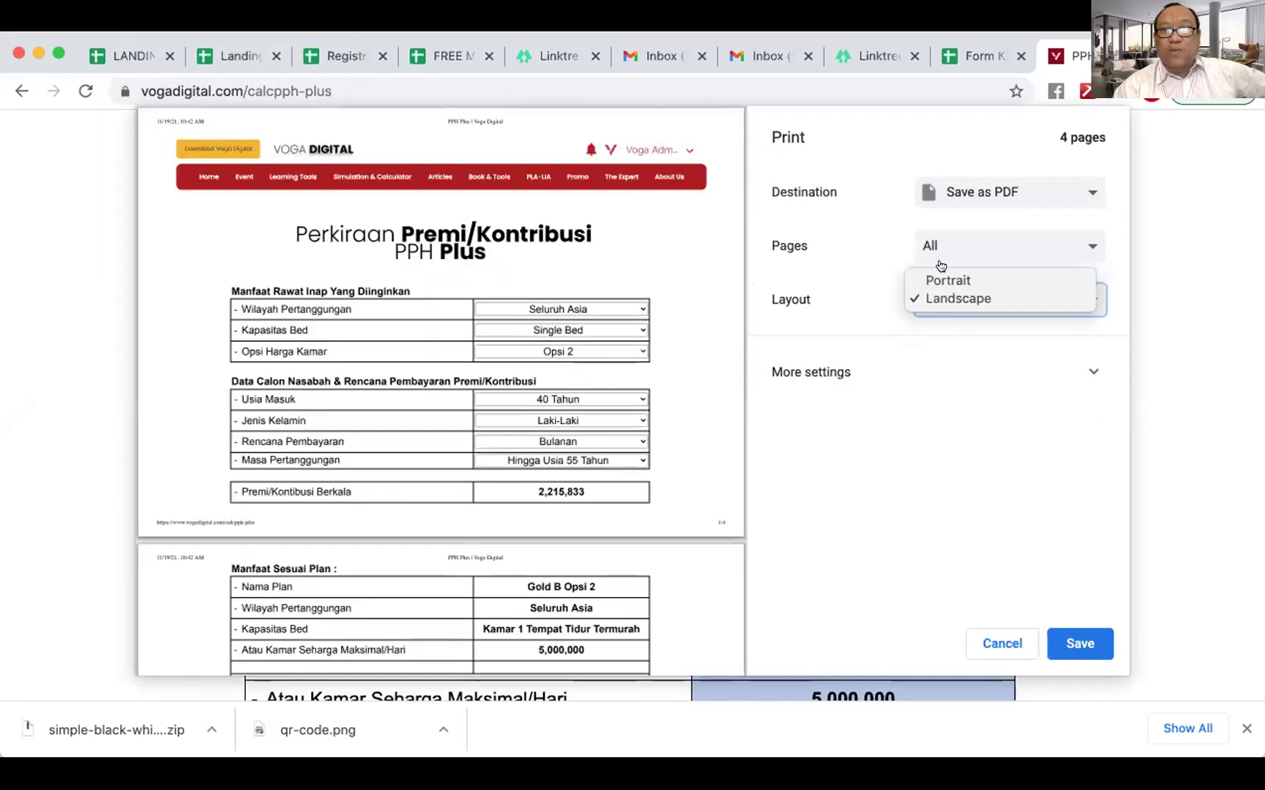
pyautogui.click(940, 278)
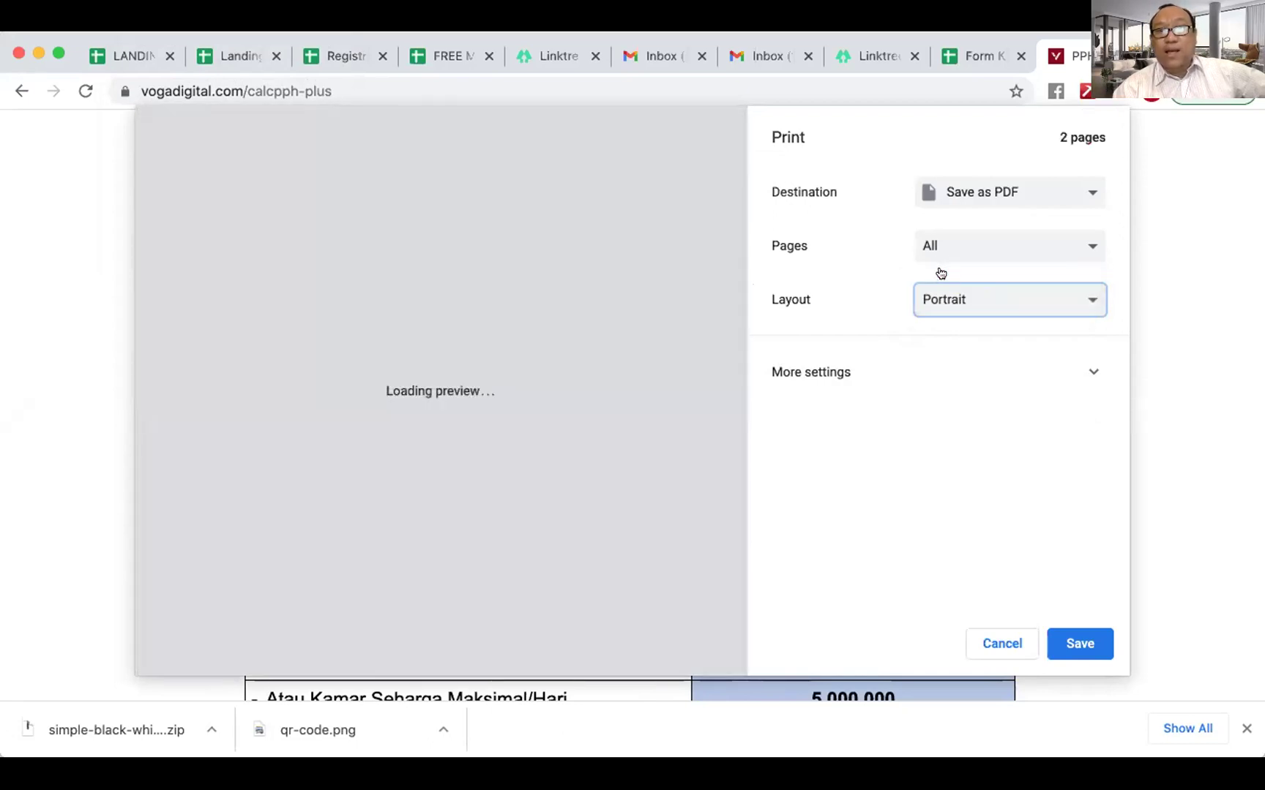
pyautogui.scroll(-5, 582, 447)
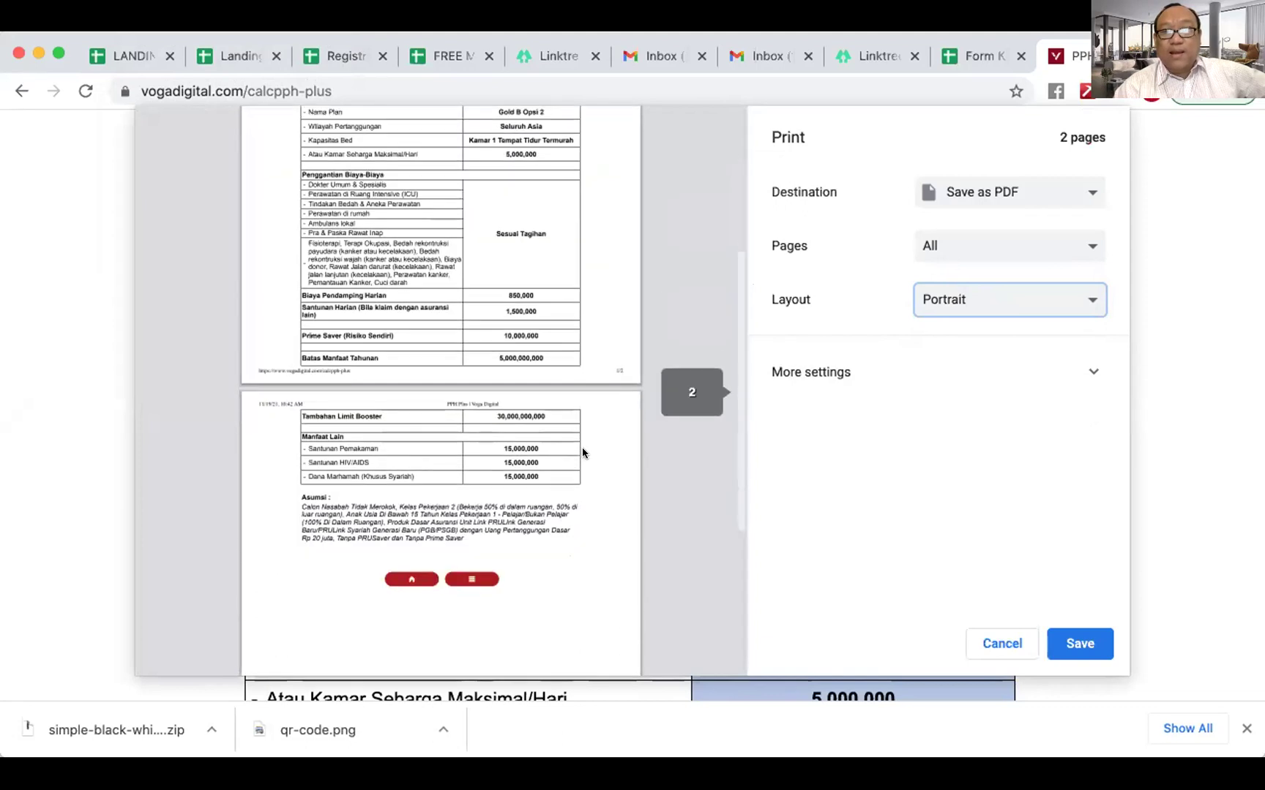
pyautogui.scroll(4, 582, 448)
# Try a custom print scale of 180 for the PPH Plus estimate
pyautogui.click(870, 376)
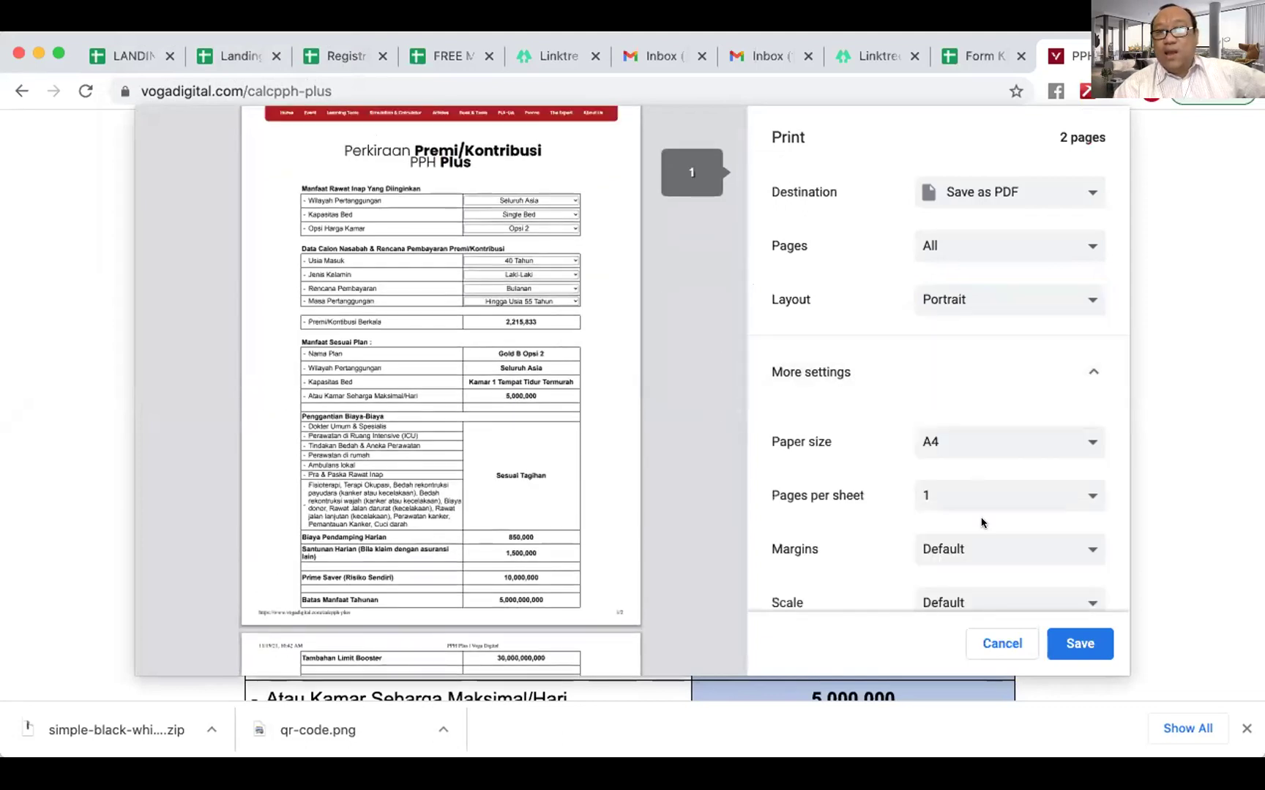
pyautogui.scroll(-3, 982, 522)
pyautogui.scroll(-1, 982, 522)
pyautogui.click(1016, 417)
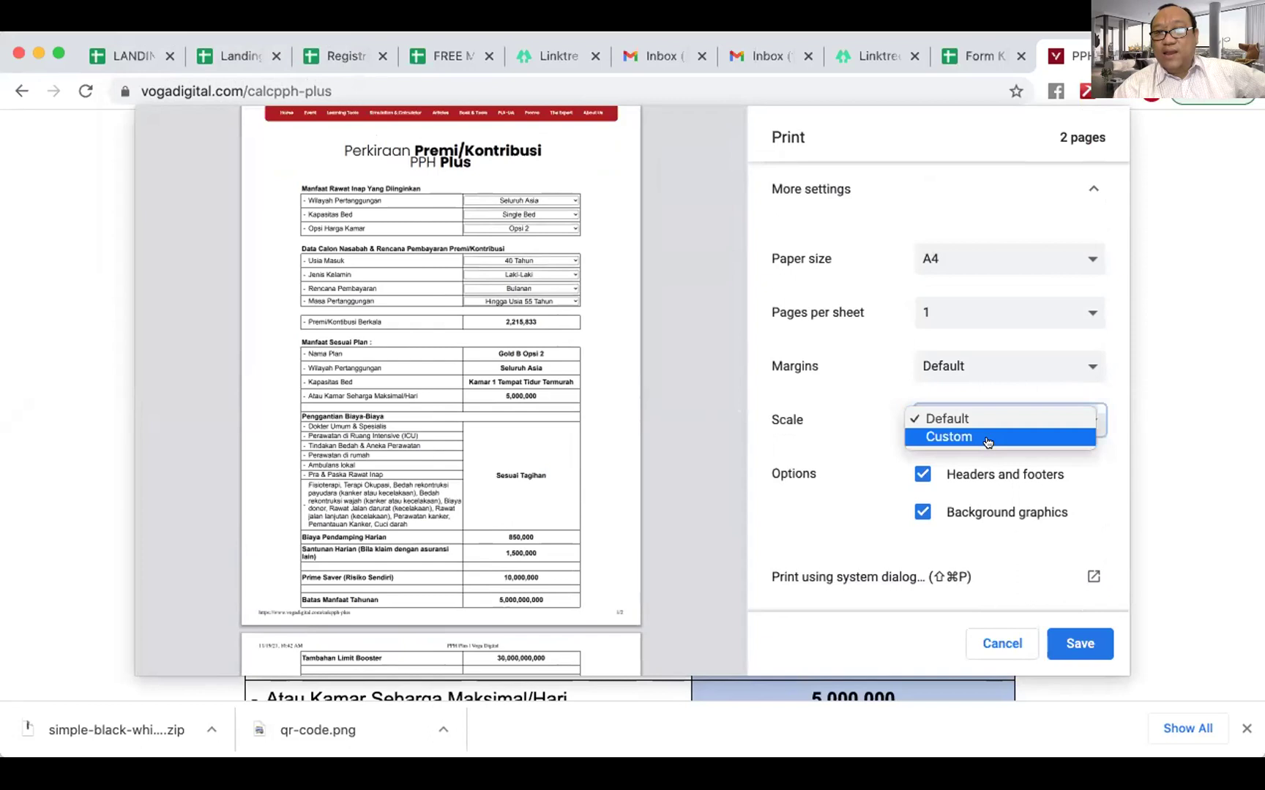
pyautogui.click(985, 437)
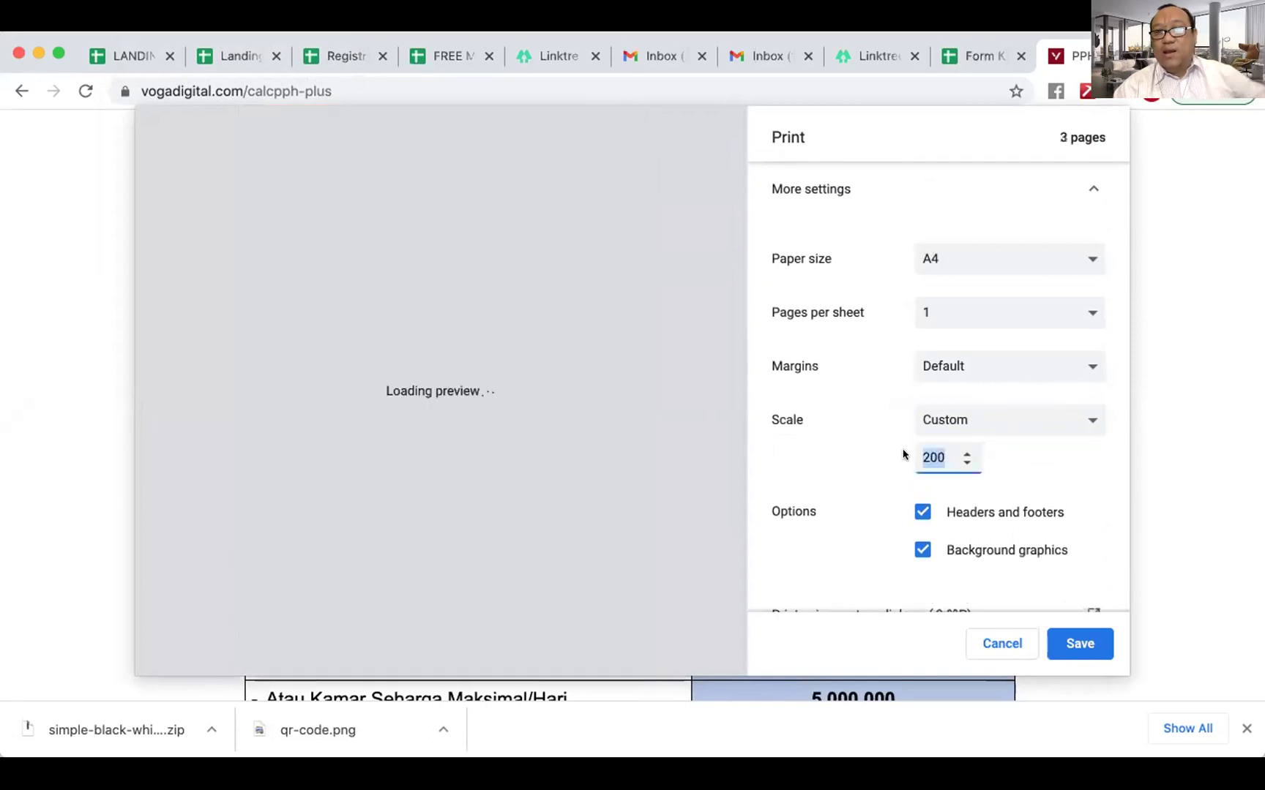
pyautogui.write('180')
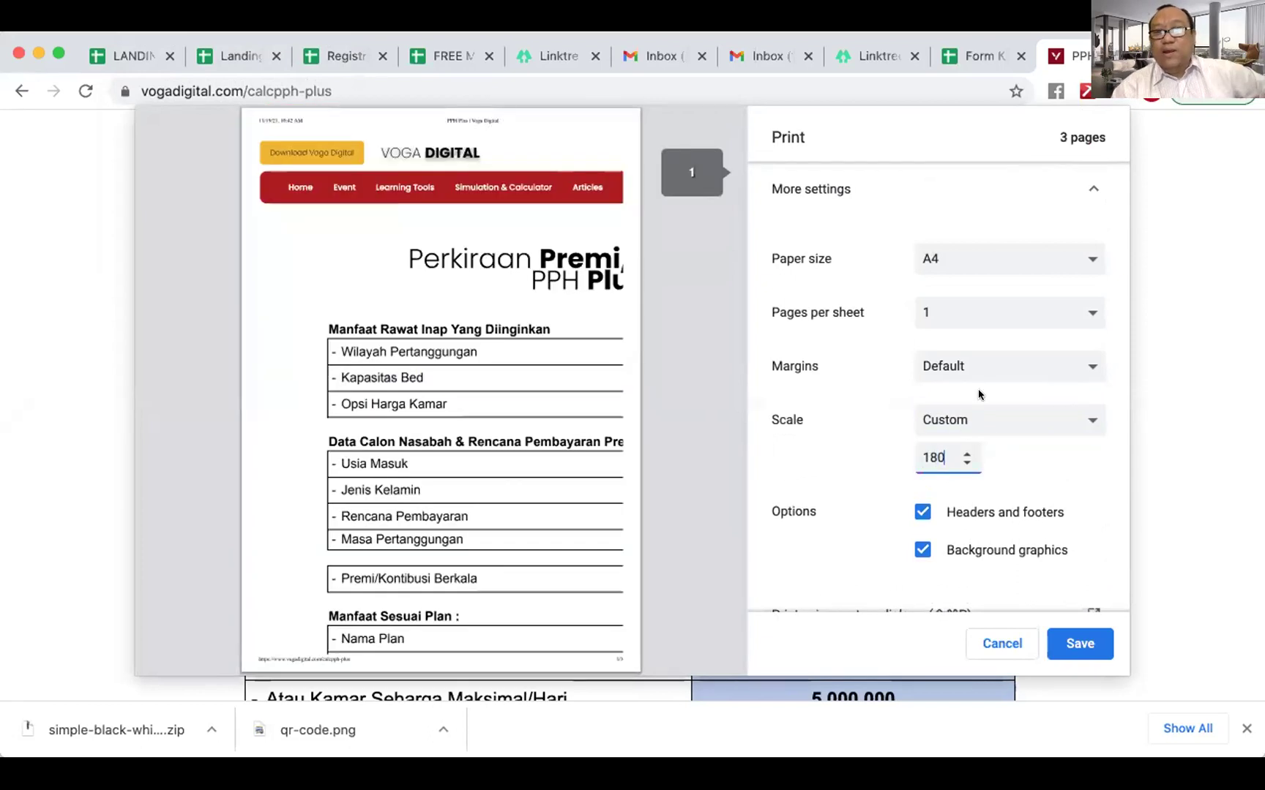
pyautogui.click(982, 388)
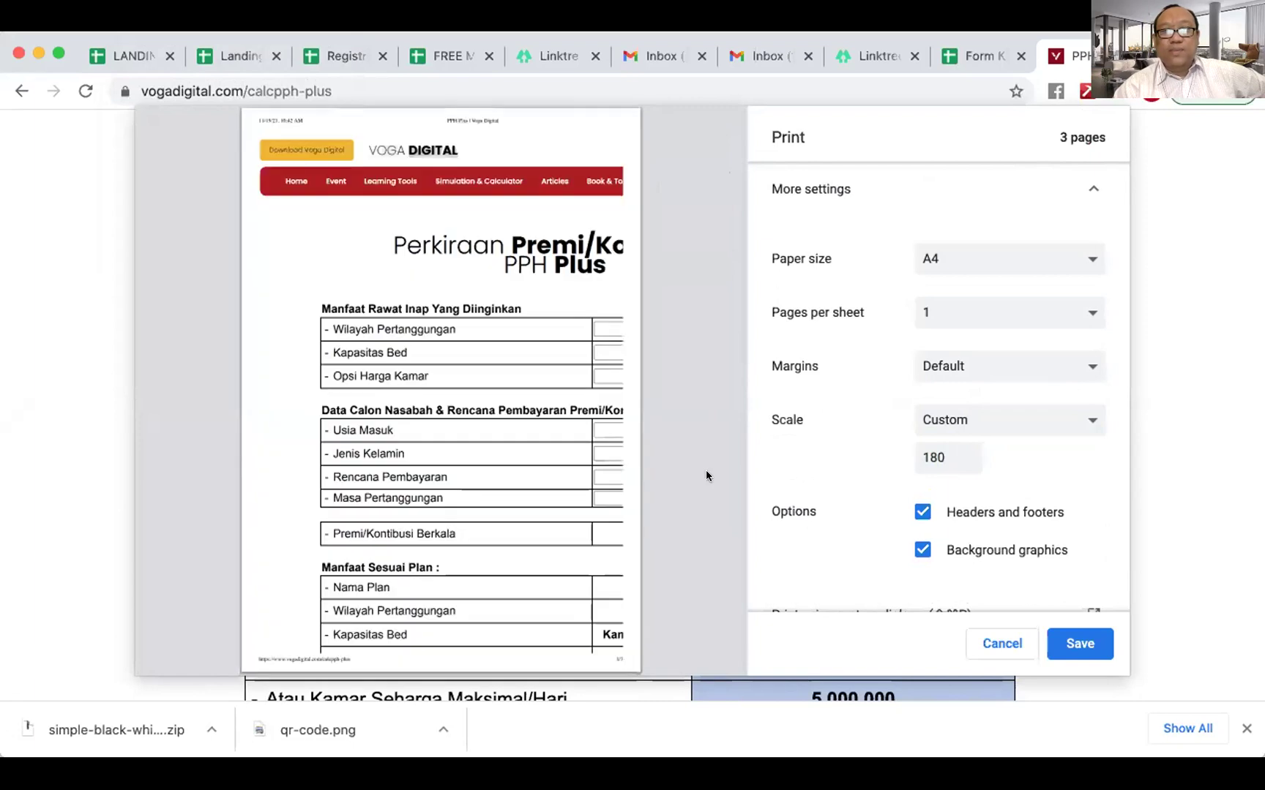
# Set the custom print scale to 100, check the previewed pages and cancel the print
pyautogui.moveTo(945, 454); pyautogui.dragTo(911, 457)
pyautogui.write('100')
pyautogui.click(1025, 438)
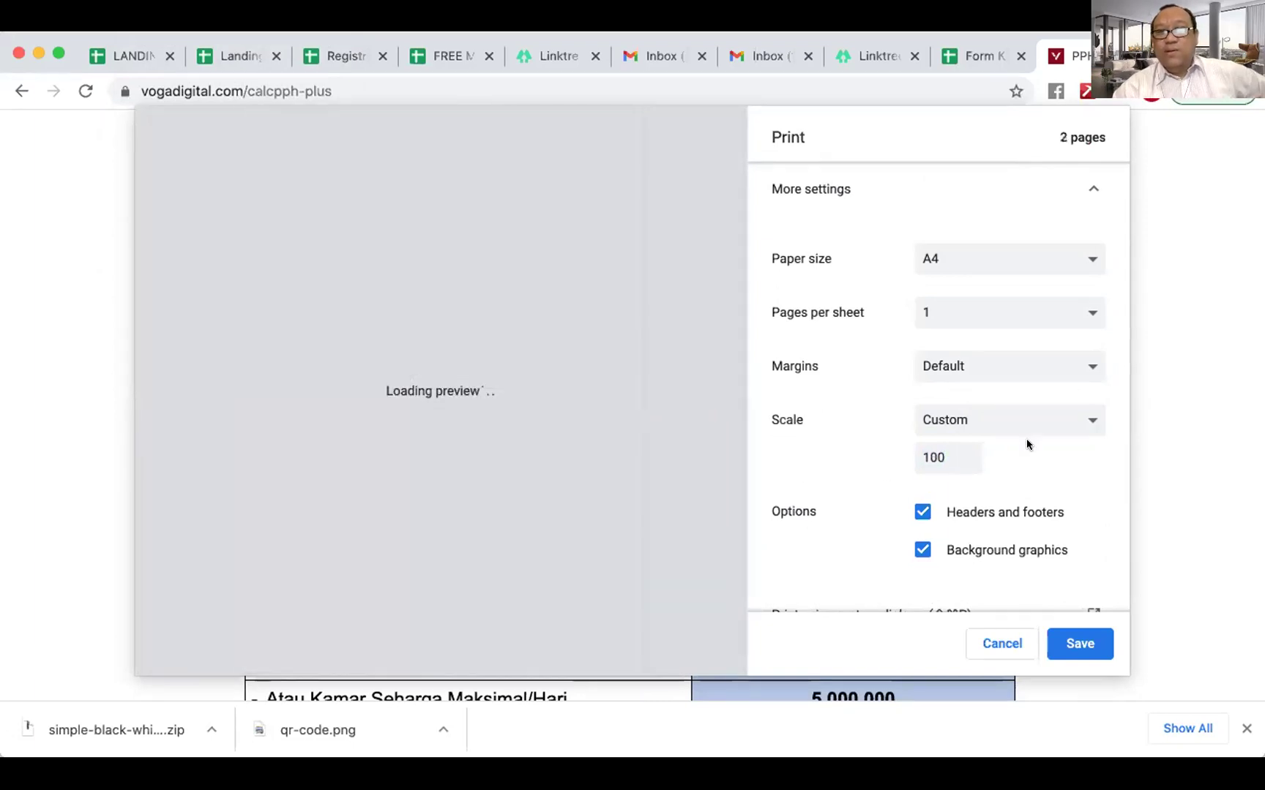
pyautogui.scroll(-1, 560, 473)
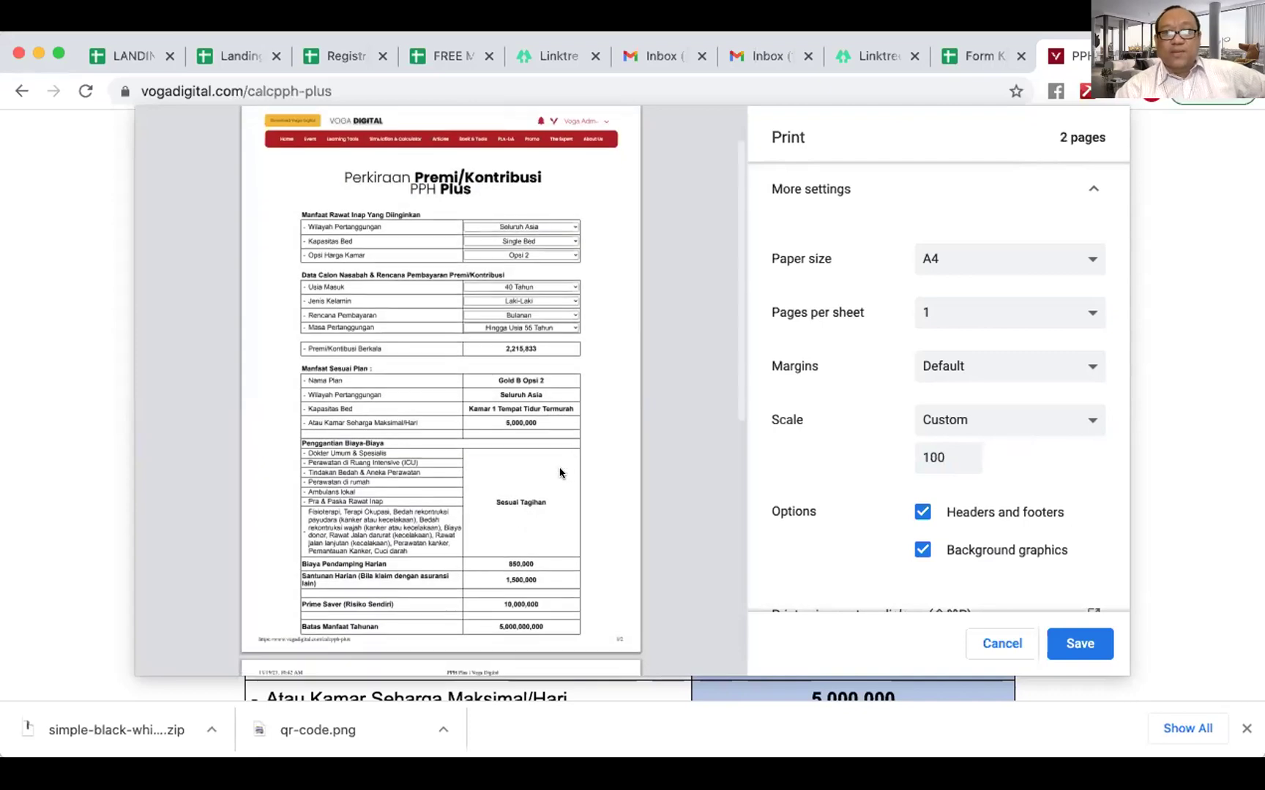
pyautogui.scroll(-4, 559, 473)
pyautogui.scroll(5, 560, 473)
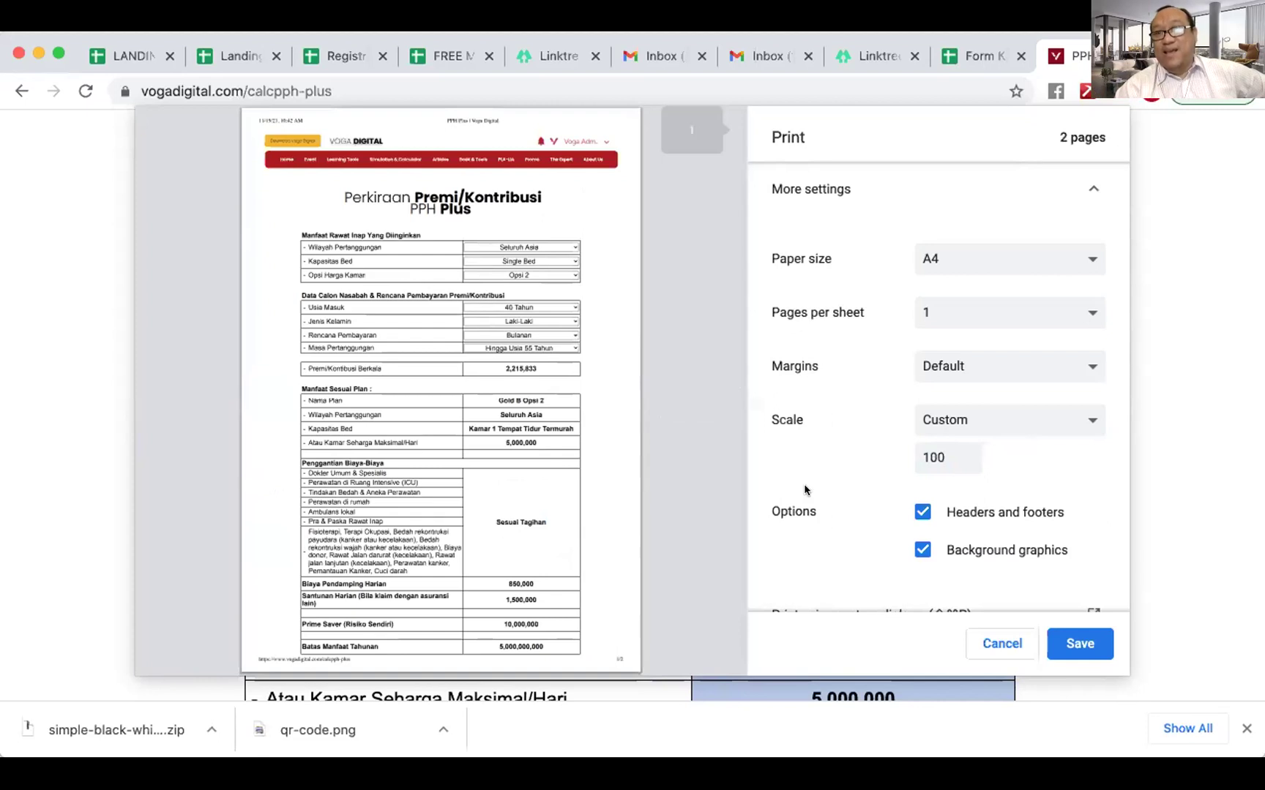
pyautogui.click(980, 638)
pyautogui.scroll(5, 1133, 425)
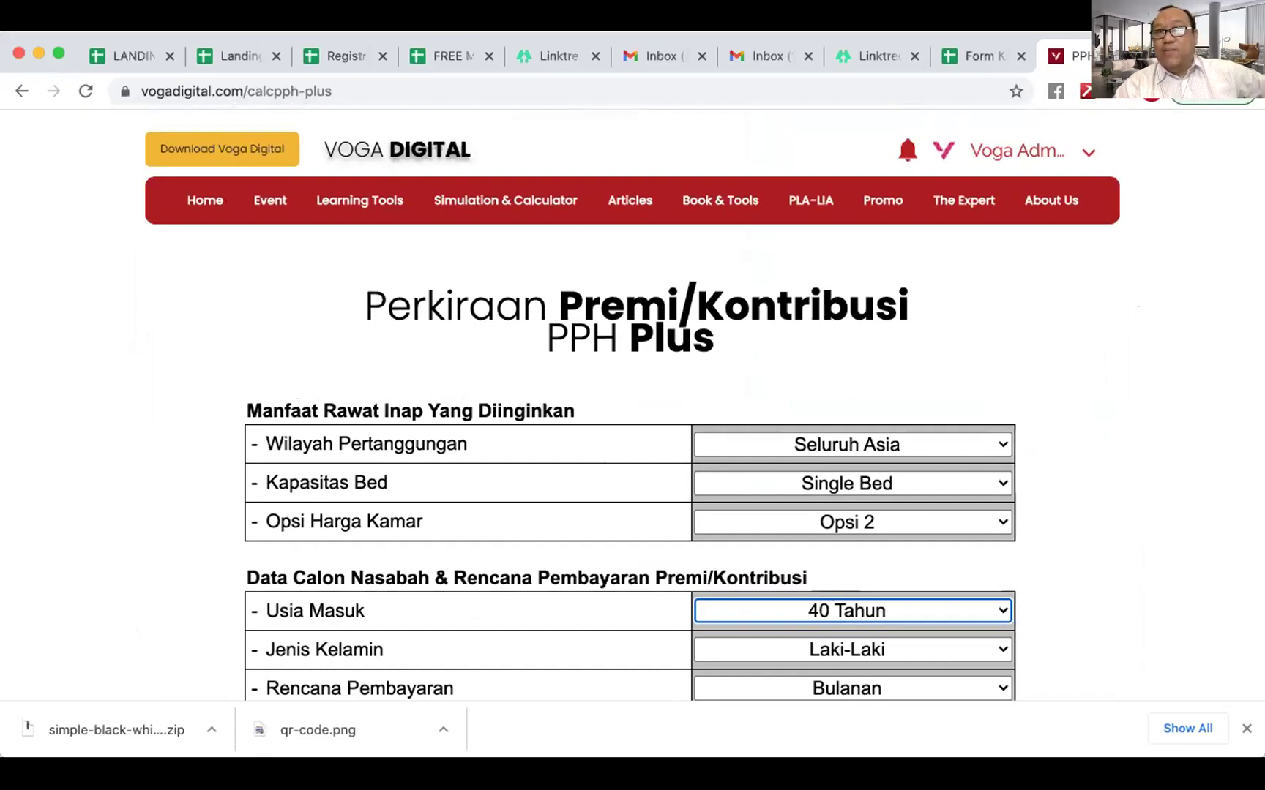
# Open vogadigital.com/special-member in a new browser tab
pyautogui.press('super+t')
pyautogui.write('voga')
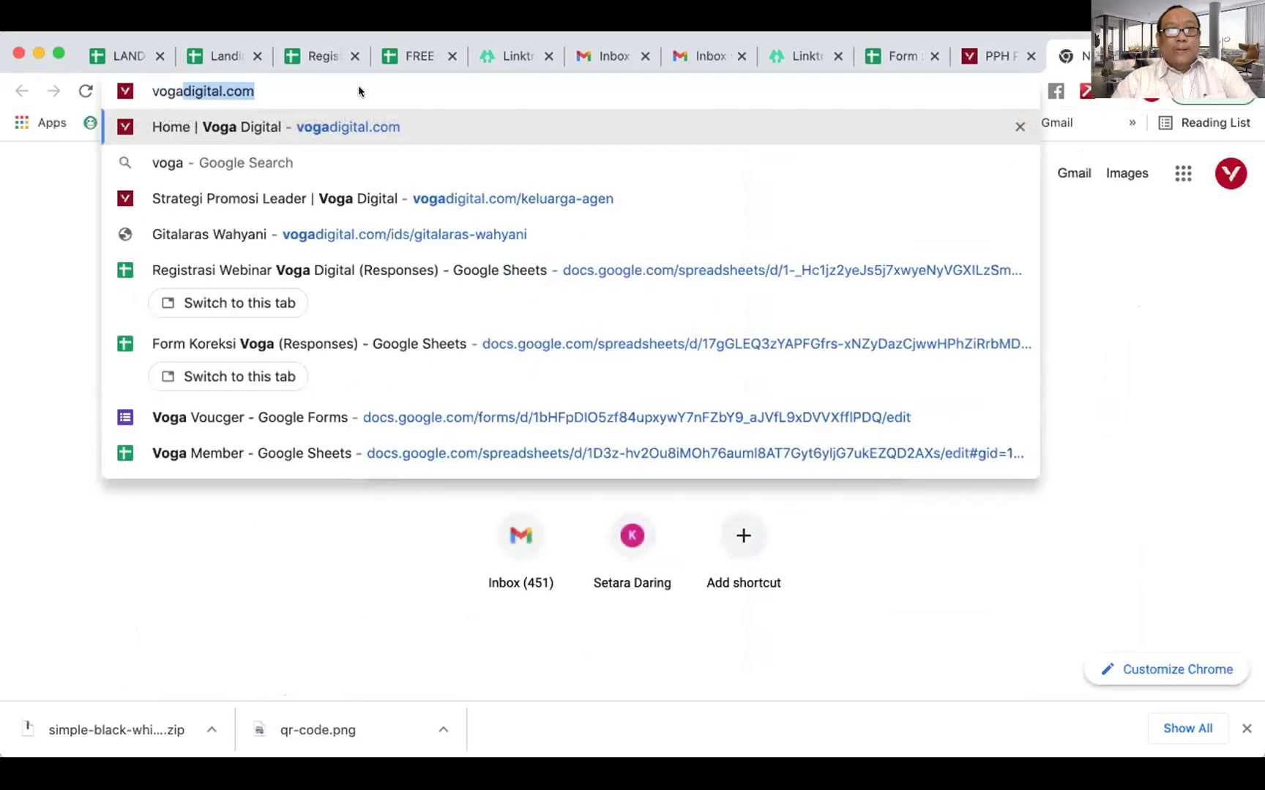
pyautogui.press('Right')
pyautogui.write('/special')
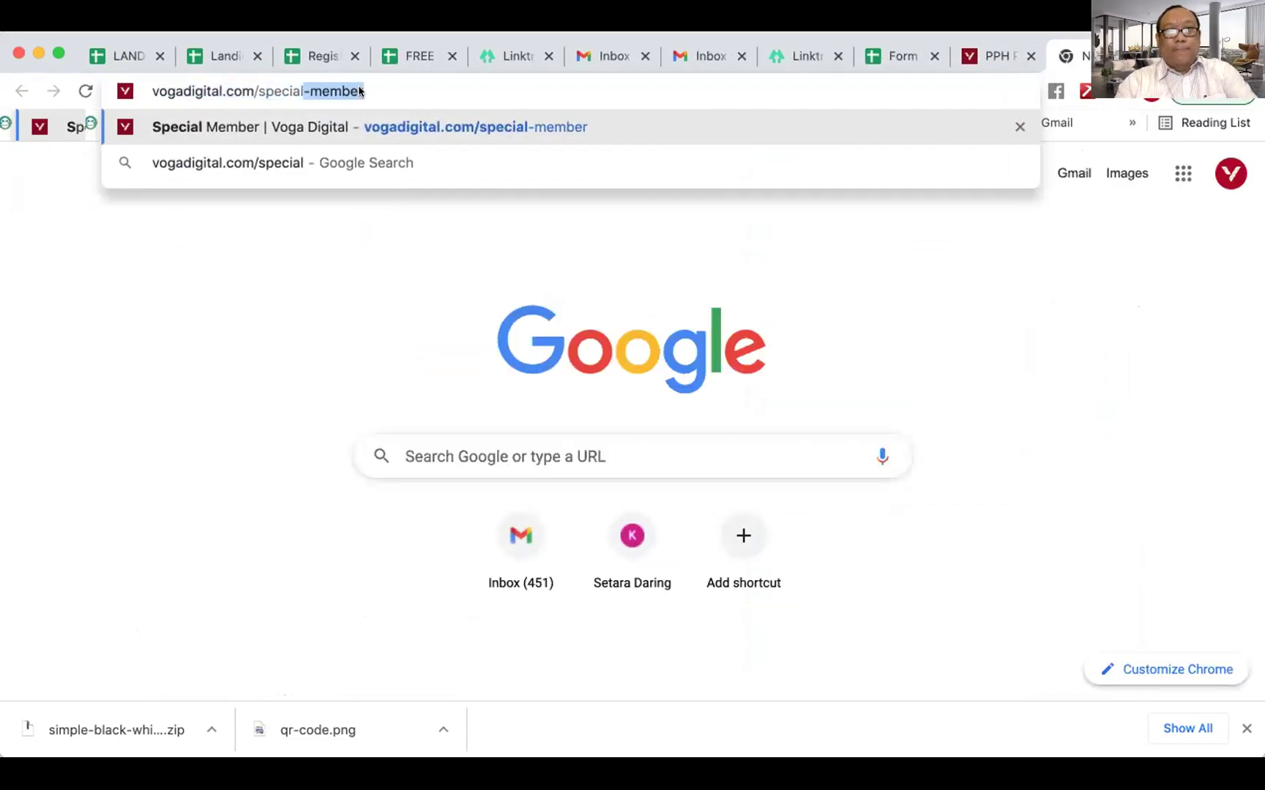
pyautogui.press('Return')
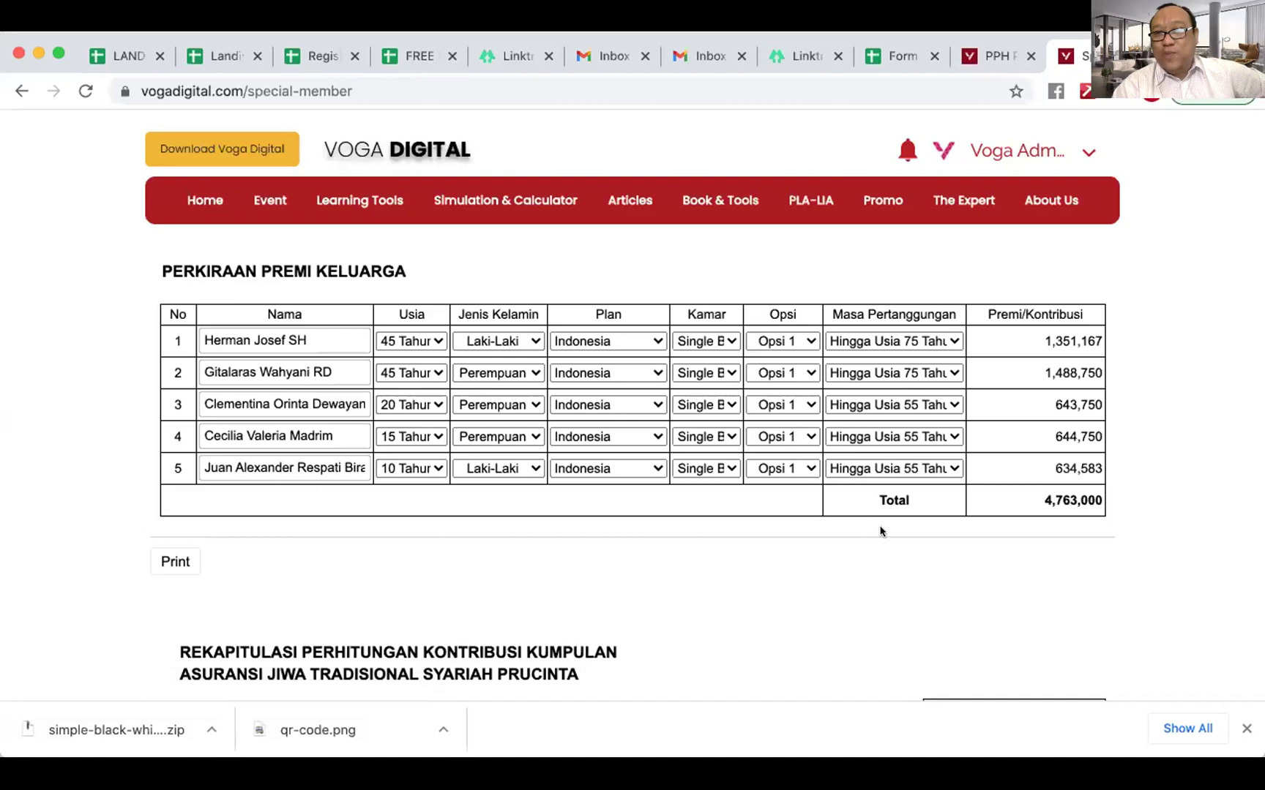
# Set Usia for the first three family members in the Perkiraan Premi Keluarga table to 50, 45 and 20 Tahun
pyautogui.scroll(-1, 879, 581)
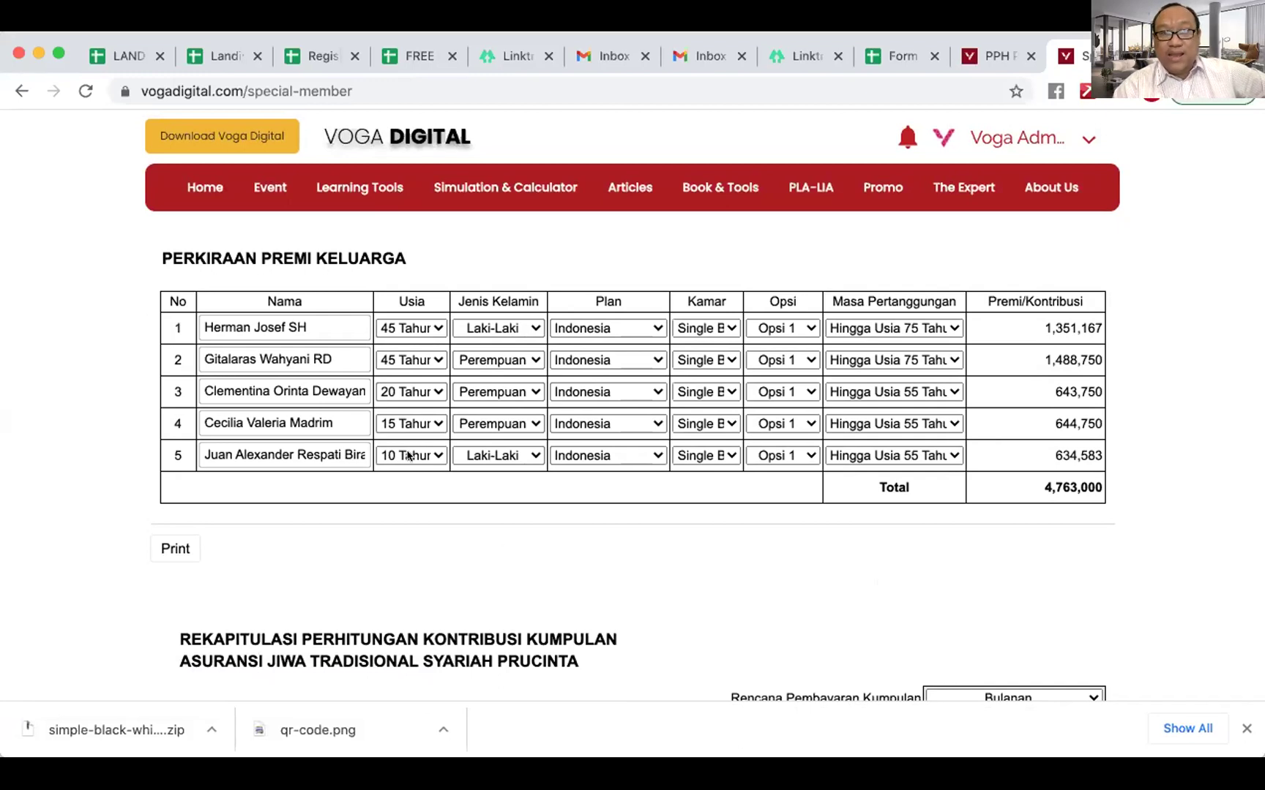
pyautogui.click(429, 328)
pyautogui.click(423, 342)
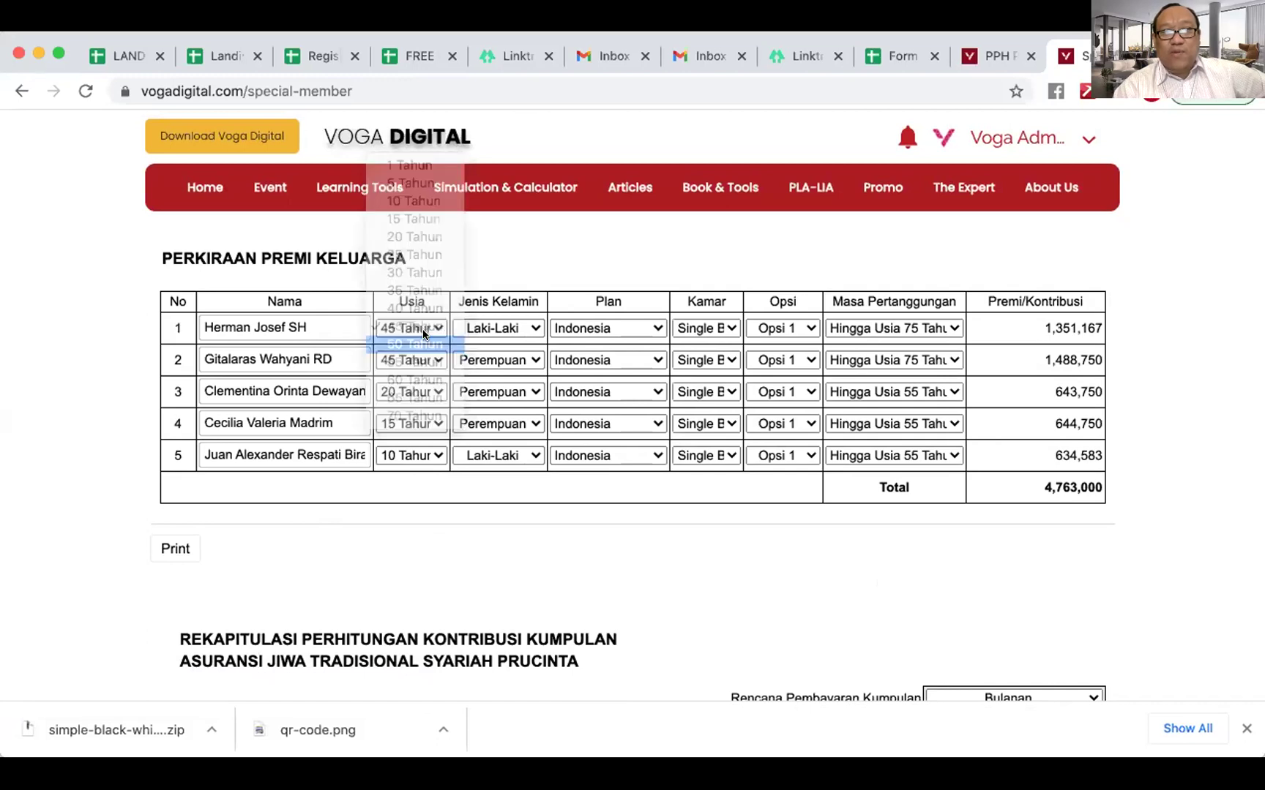
pyautogui.click(423, 359)
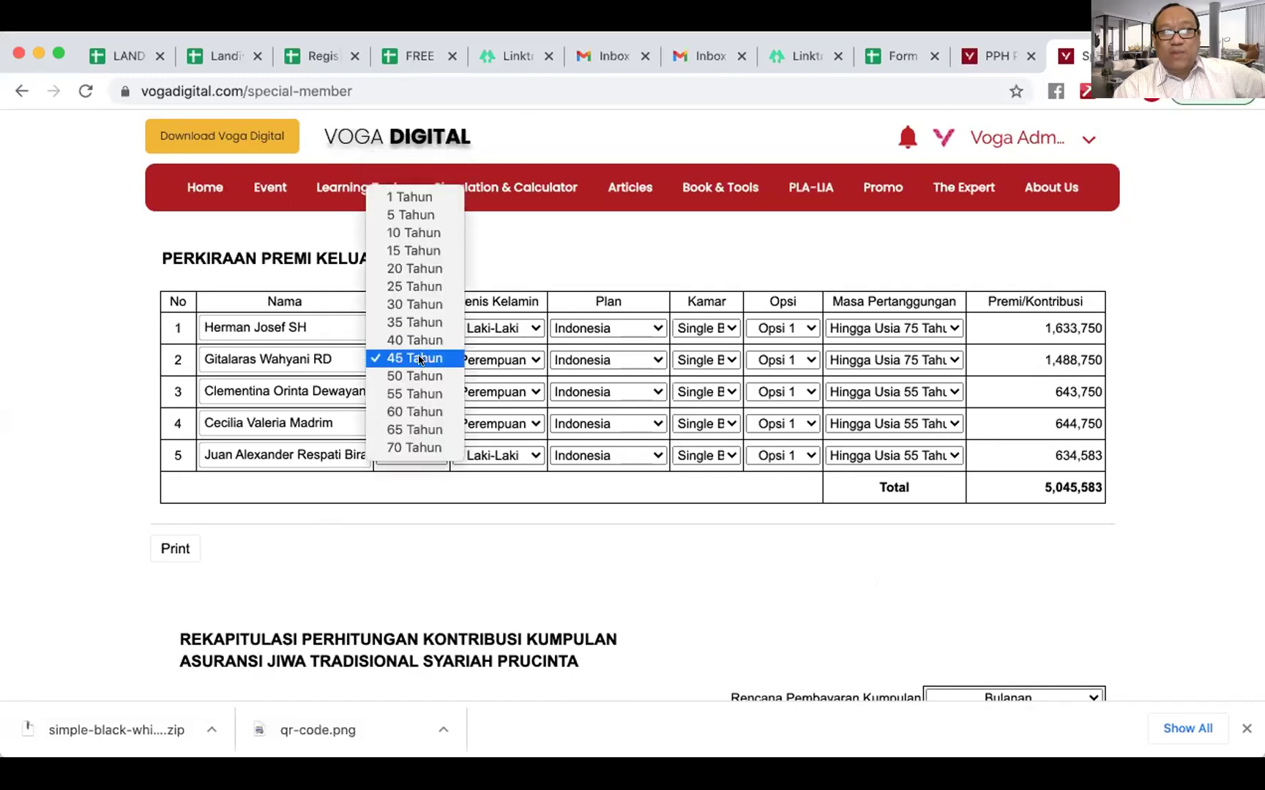
pyautogui.click(422, 359)
pyautogui.click(423, 390)
pyautogui.click(423, 392)
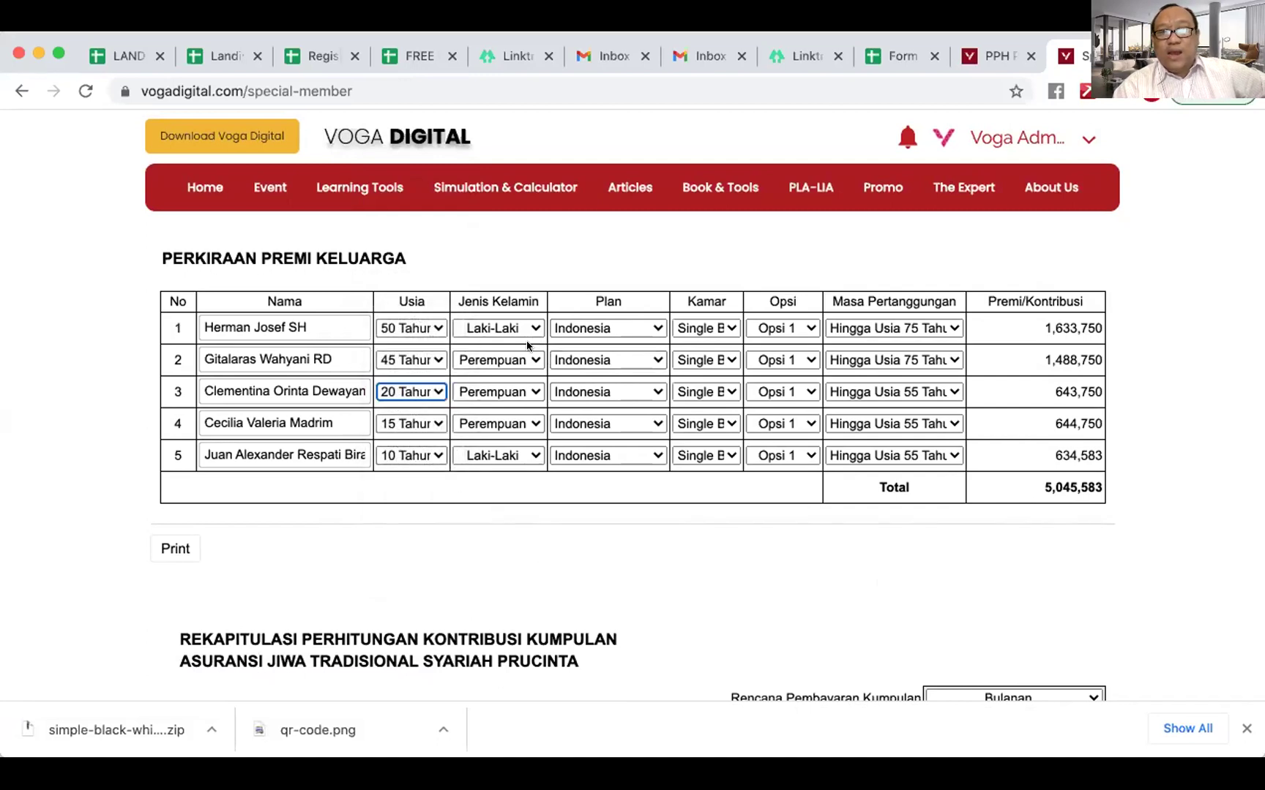
# Set the Plan of all five family members to Asia (Kec. JPN, HK & SGP)
pyautogui.click(604, 329)
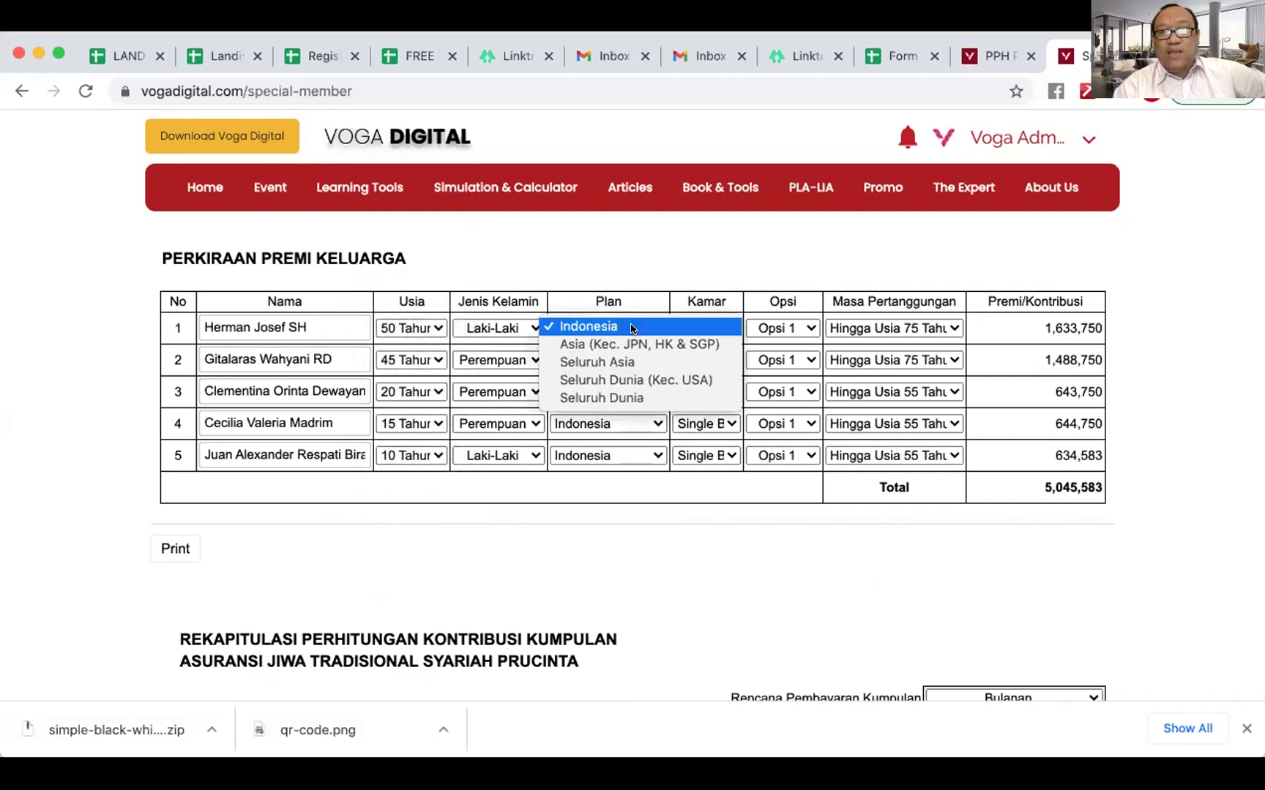
pyautogui.click(628, 343)
pyautogui.click(647, 359)
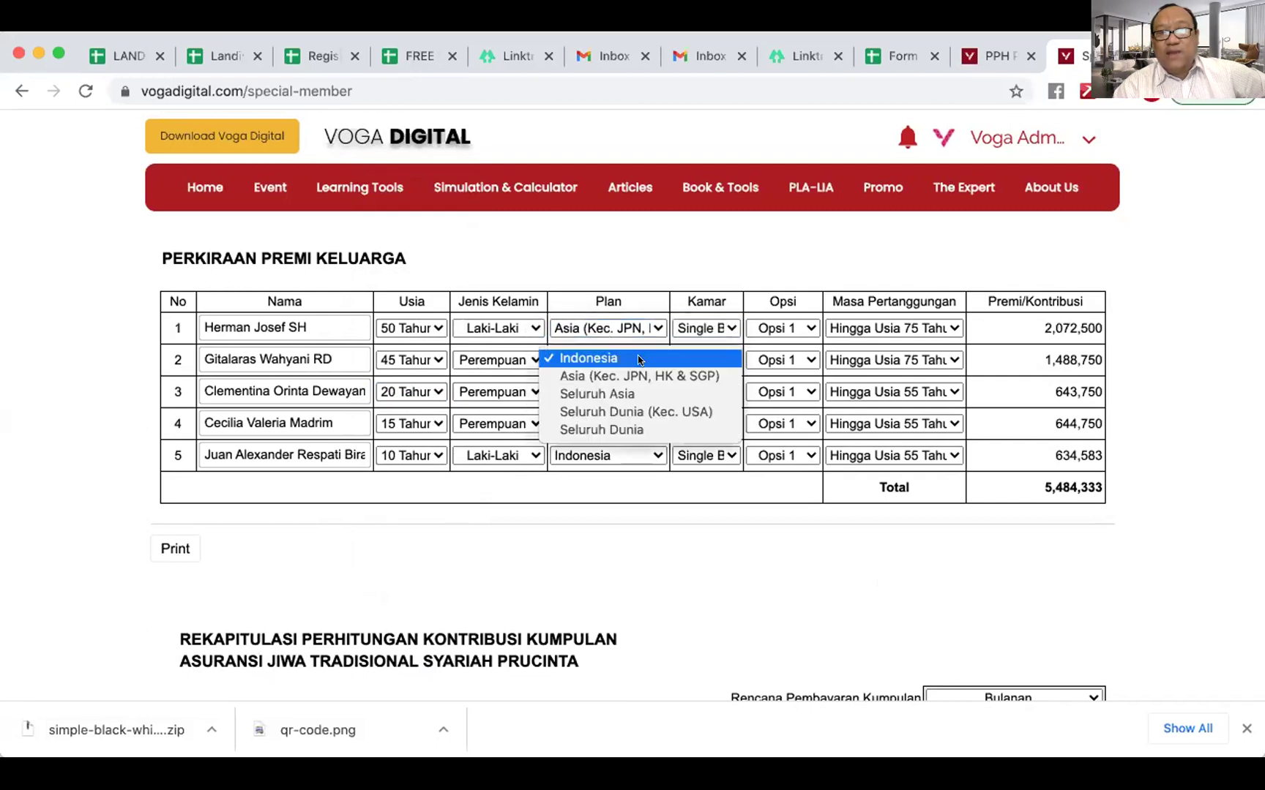
pyautogui.click(638, 376)
pyautogui.click(644, 392)
pyautogui.click(640, 407)
pyautogui.click(638, 424)
pyautogui.click(633, 439)
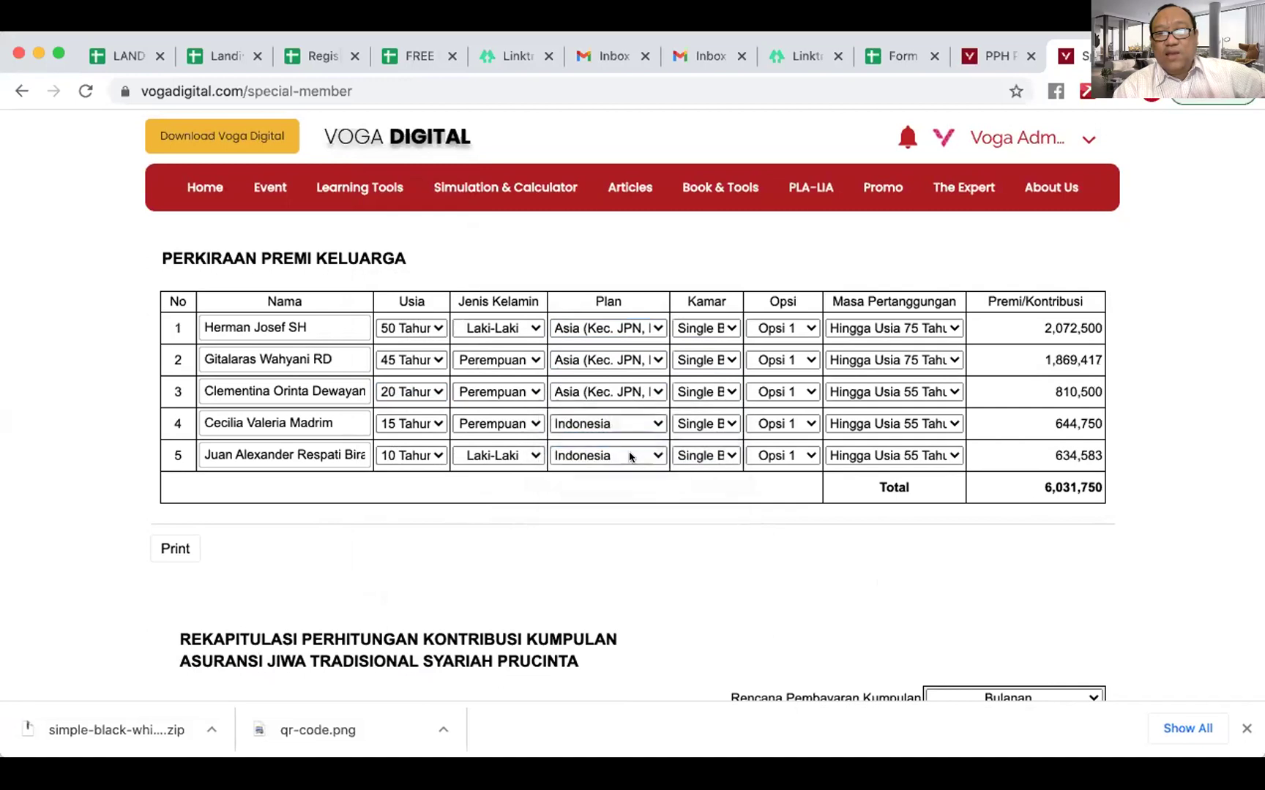
pyautogui.click(629, 455)
pyautogui.click(629, 472)
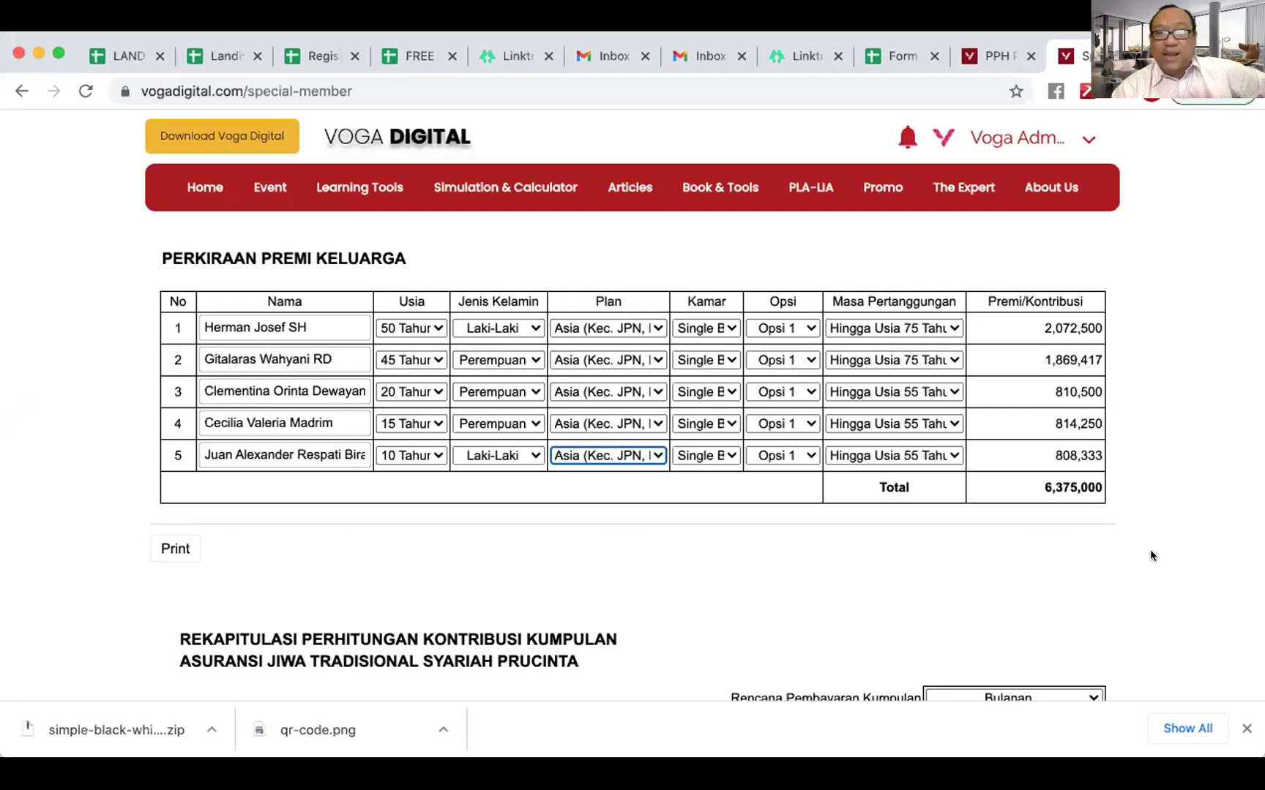
# Preview the family premium table's printout in Landscape layout, then close the preview without saving
pyautogui.click(175, 549)
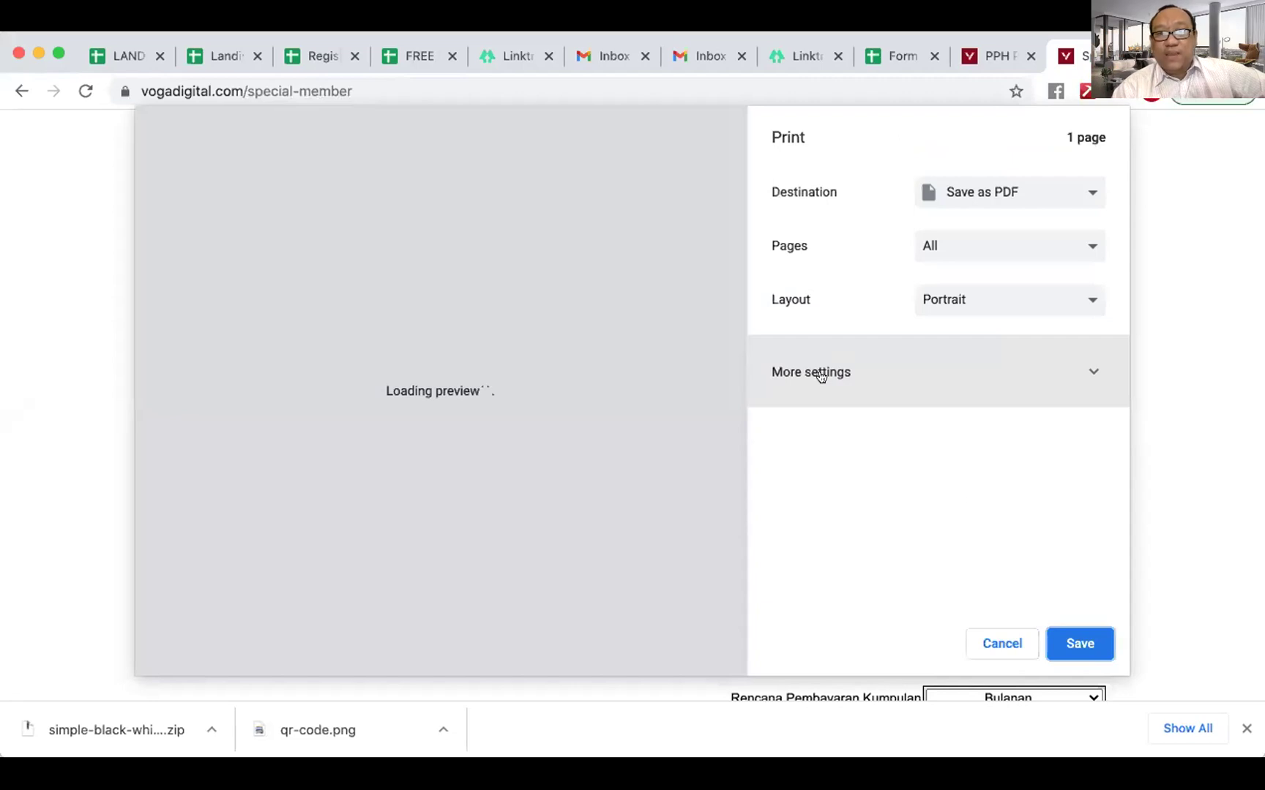
pyautogui.click(955, 298)
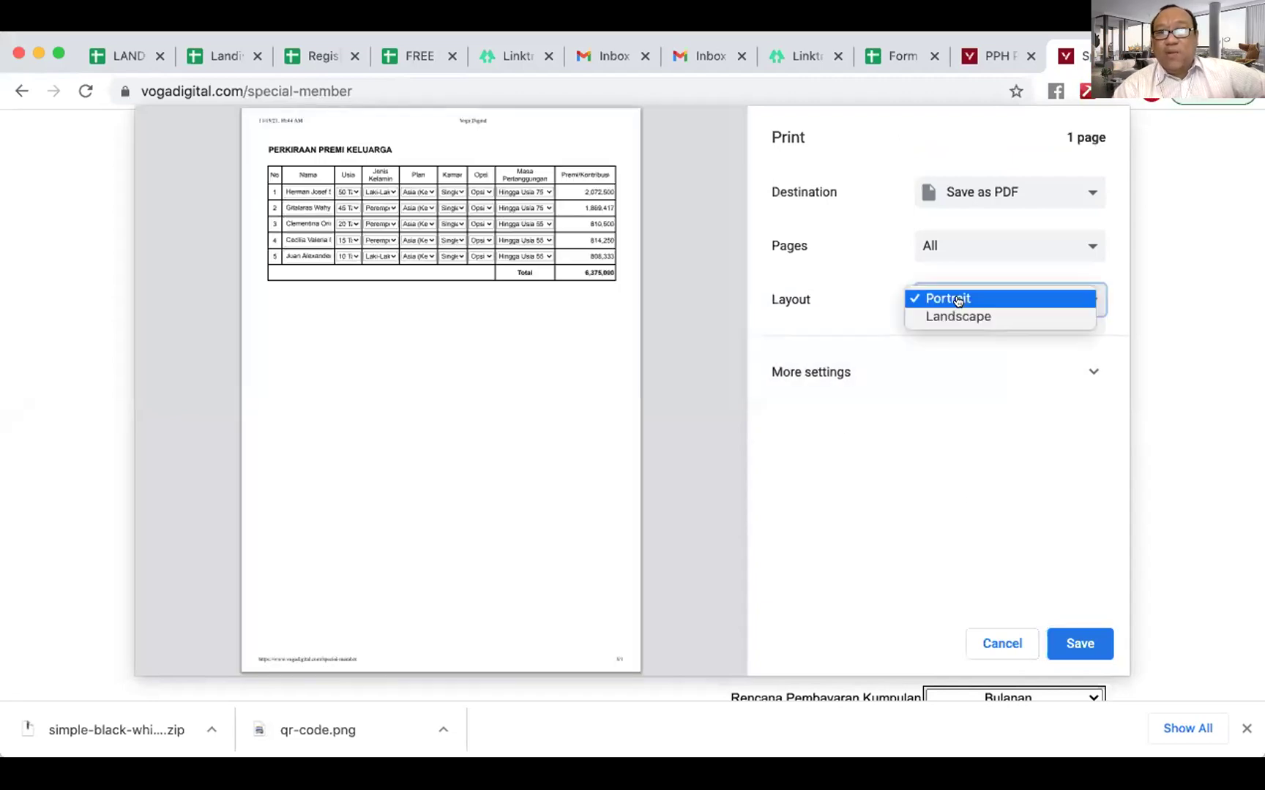
pyautogui.click(958, 316)
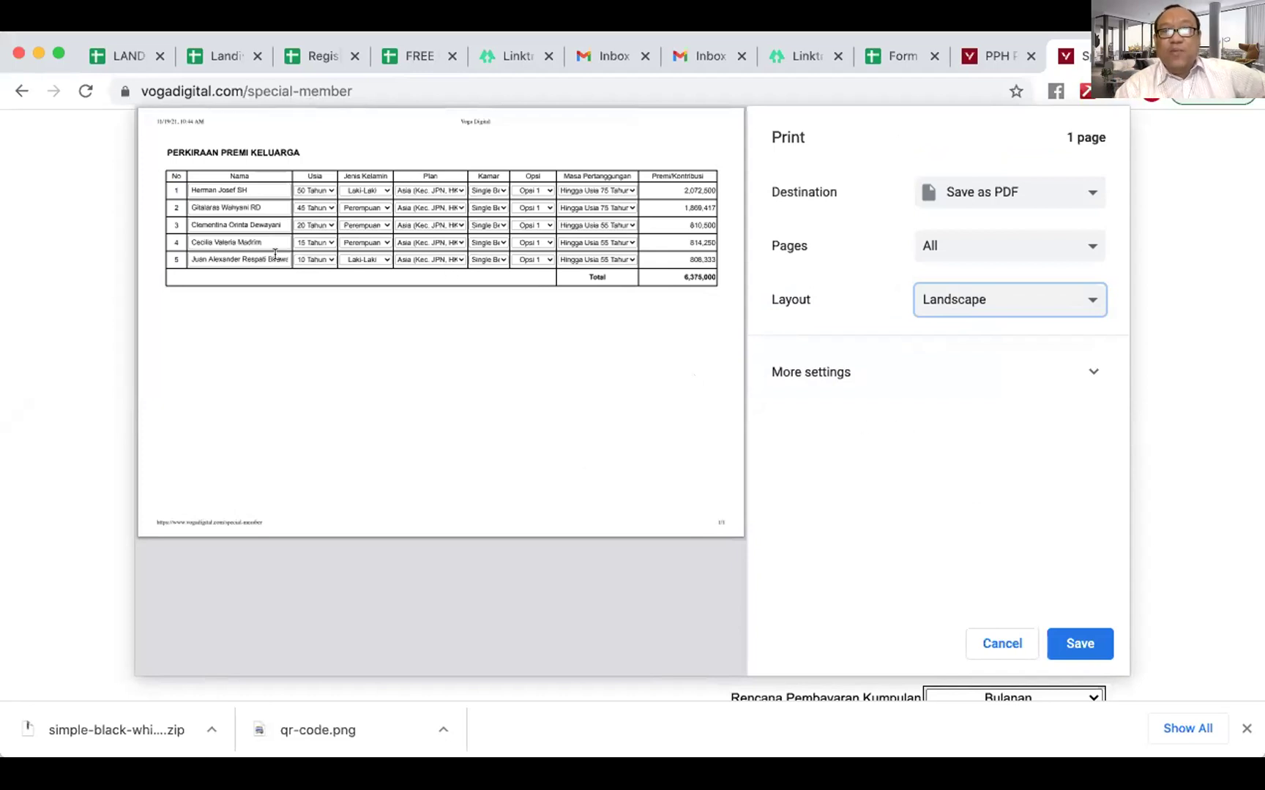
pyautogui.click(998, 645)
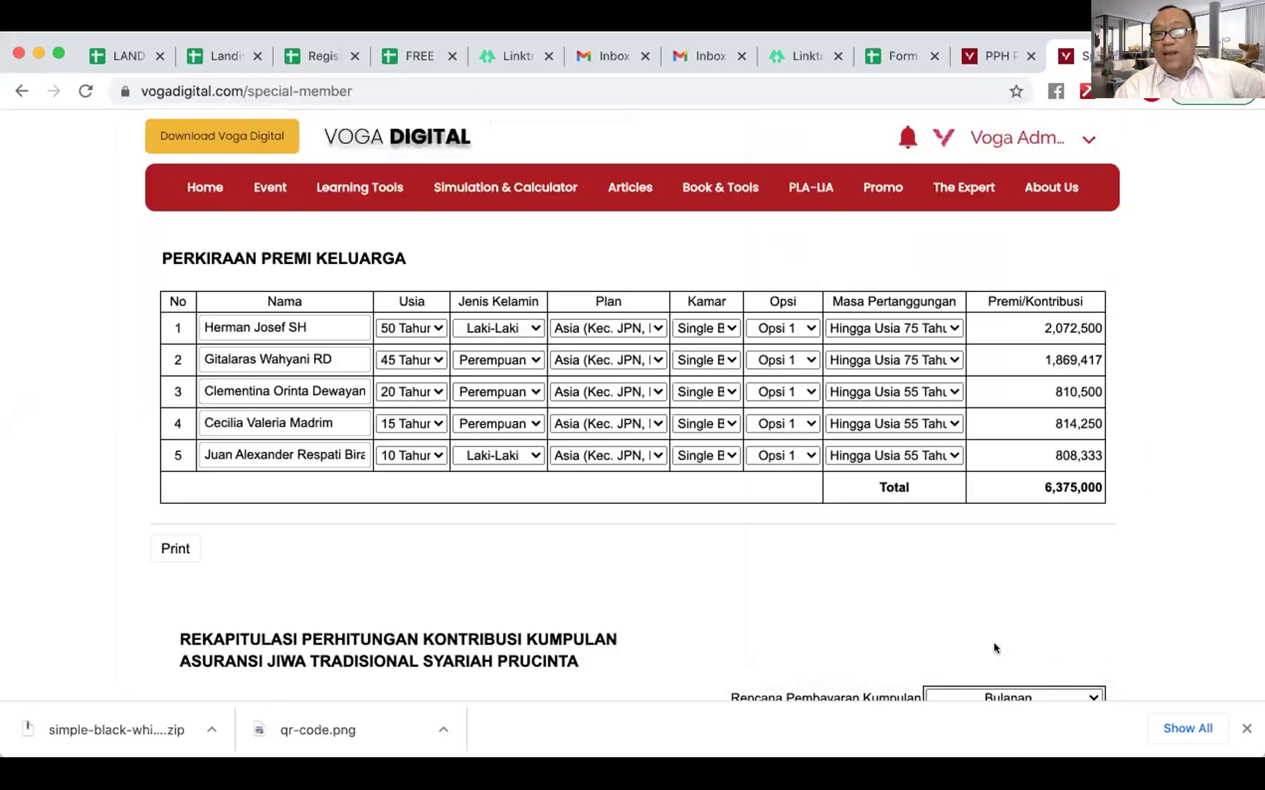
# Enter Prospek 3 in the third row of the PRUCinta group contribution table with an age of 37 Tahun
pyautogui.scroll(-7, 879, 612)
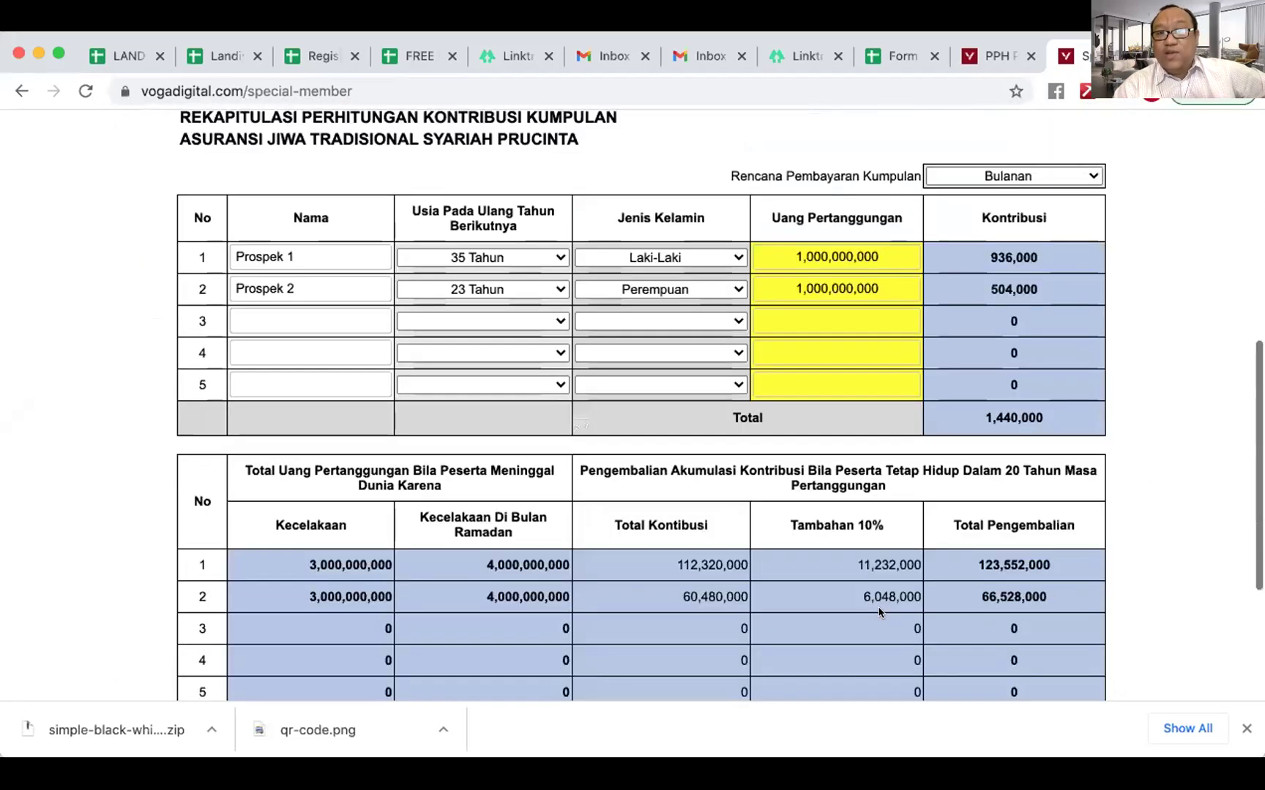
pyautogui.scroll(1, 879, 612)
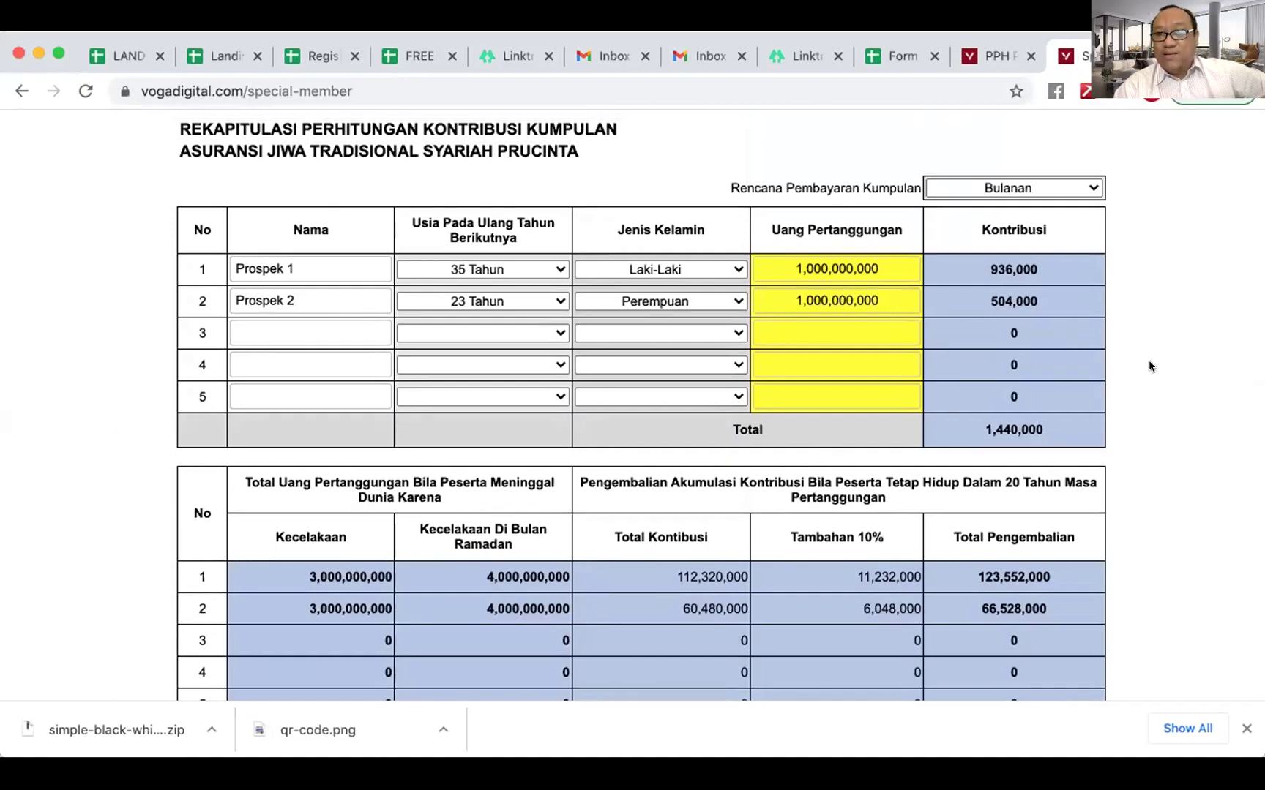
pyautogui.click(356, 325)
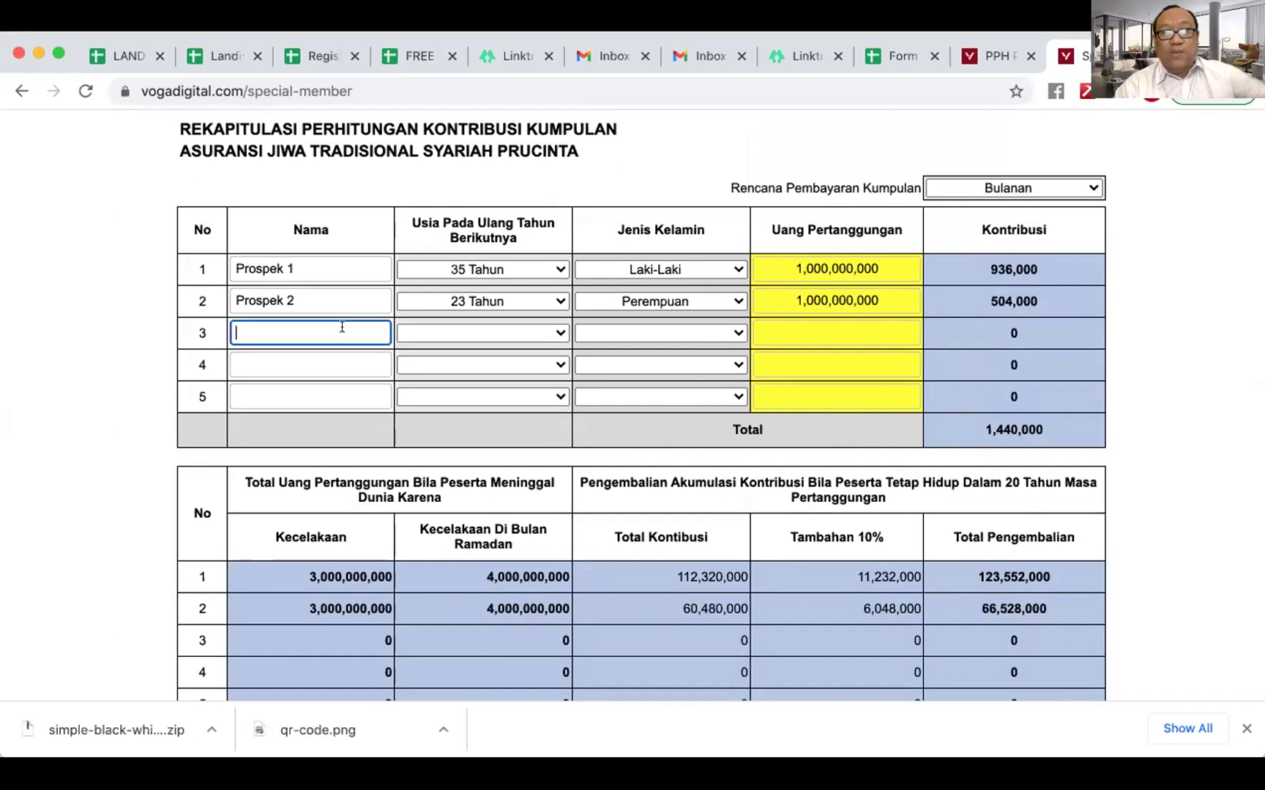
pyautogui.write('Prospek 3')
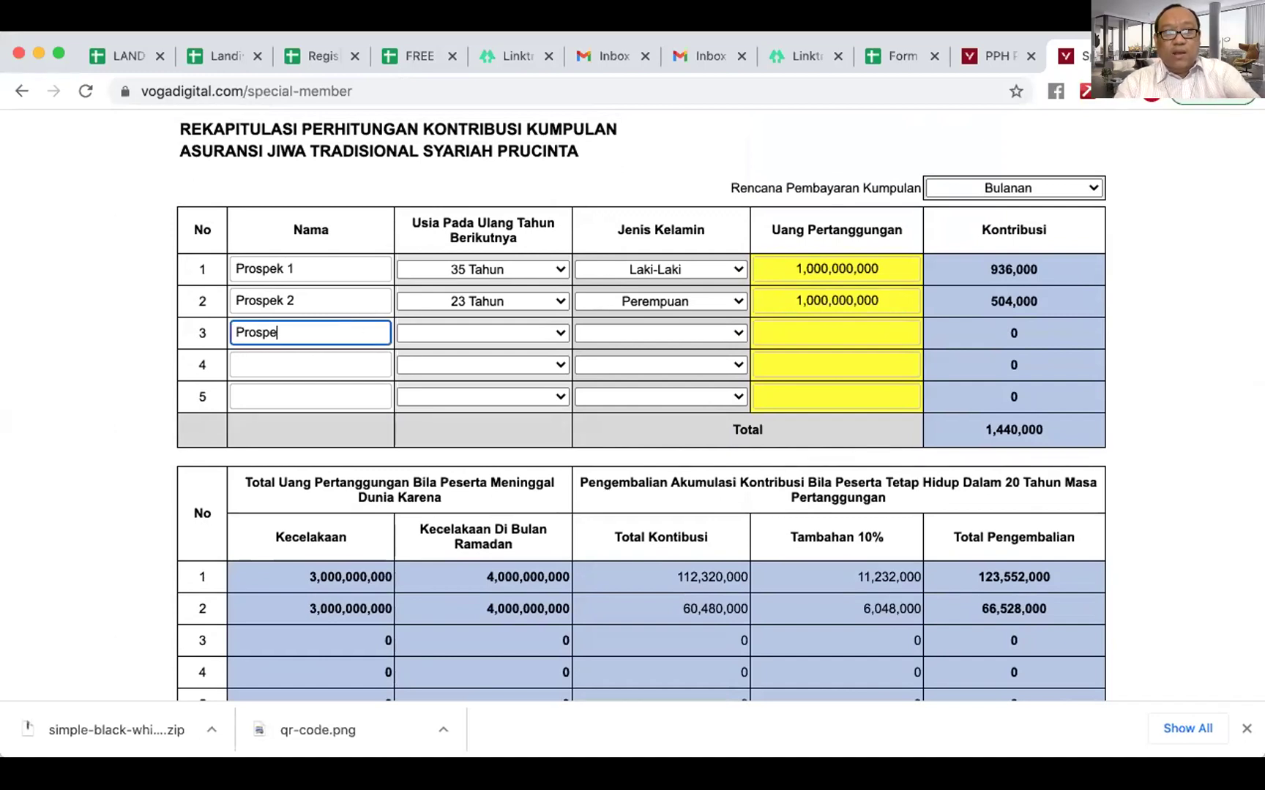
pyautogui.click(466, 335)
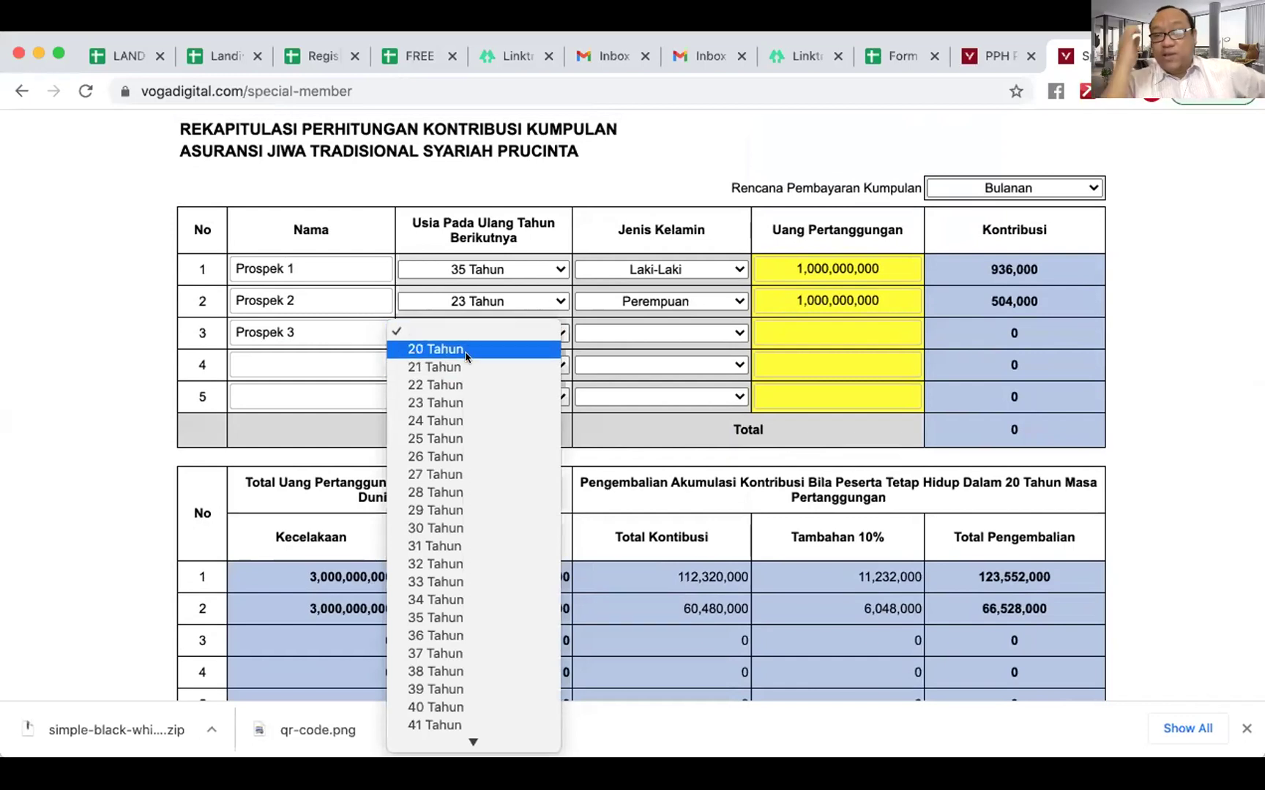
pyautogui.scroll(-5, 475, 528)
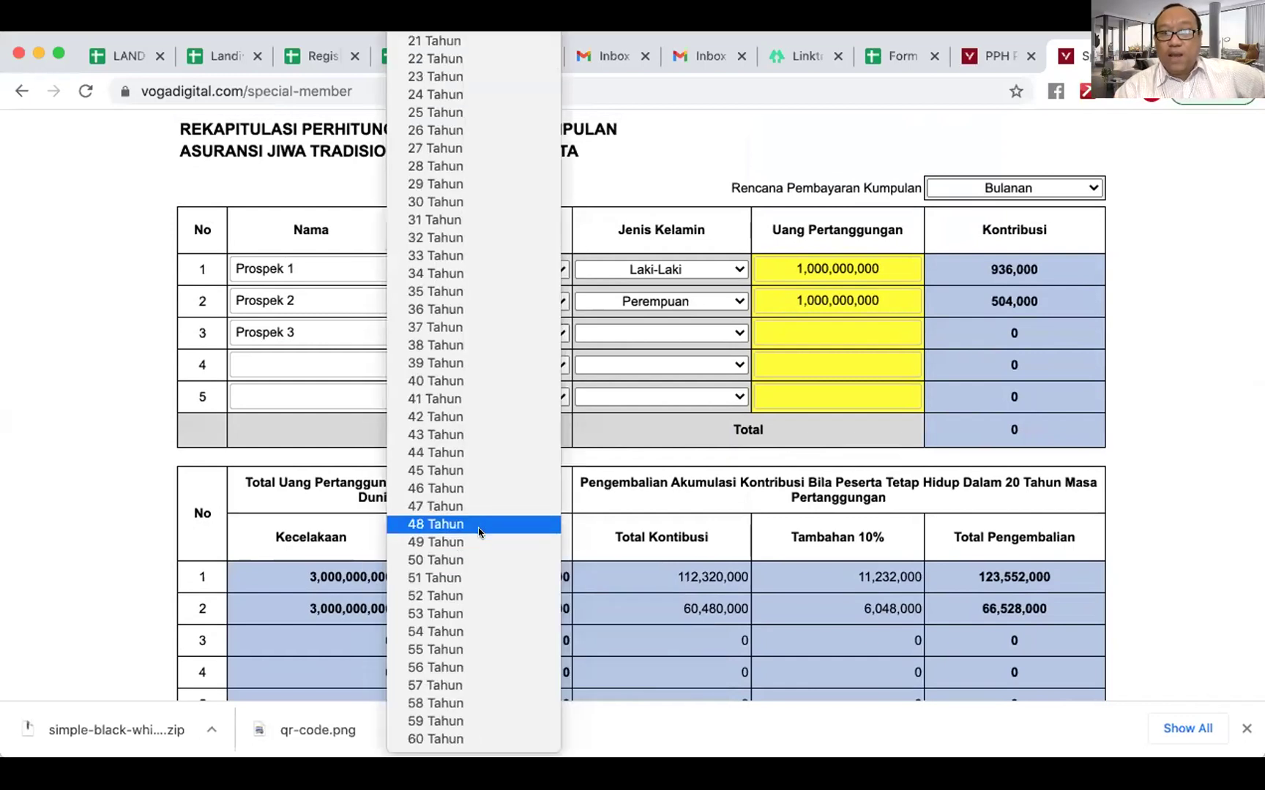
pyautogui.scroll(1, 479, 532)
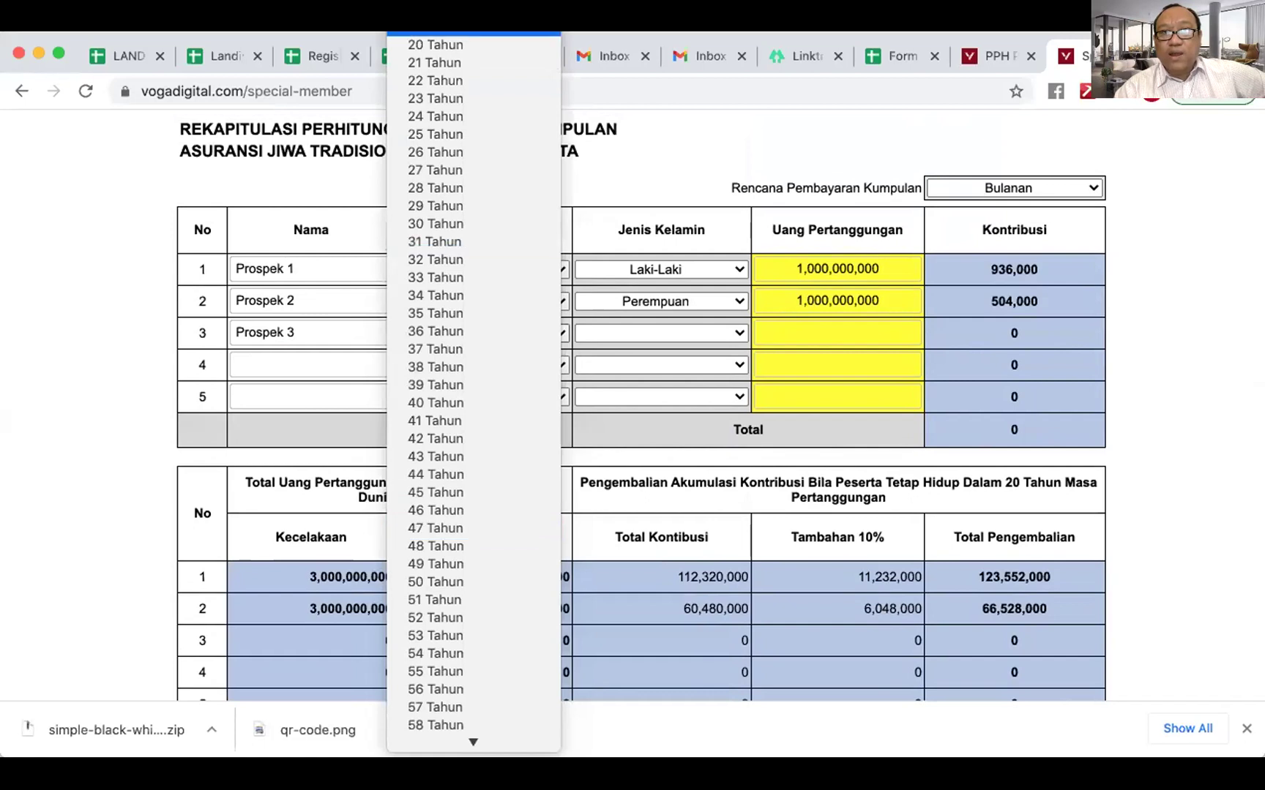
pyautogui.scroll(-1, 468, 556)
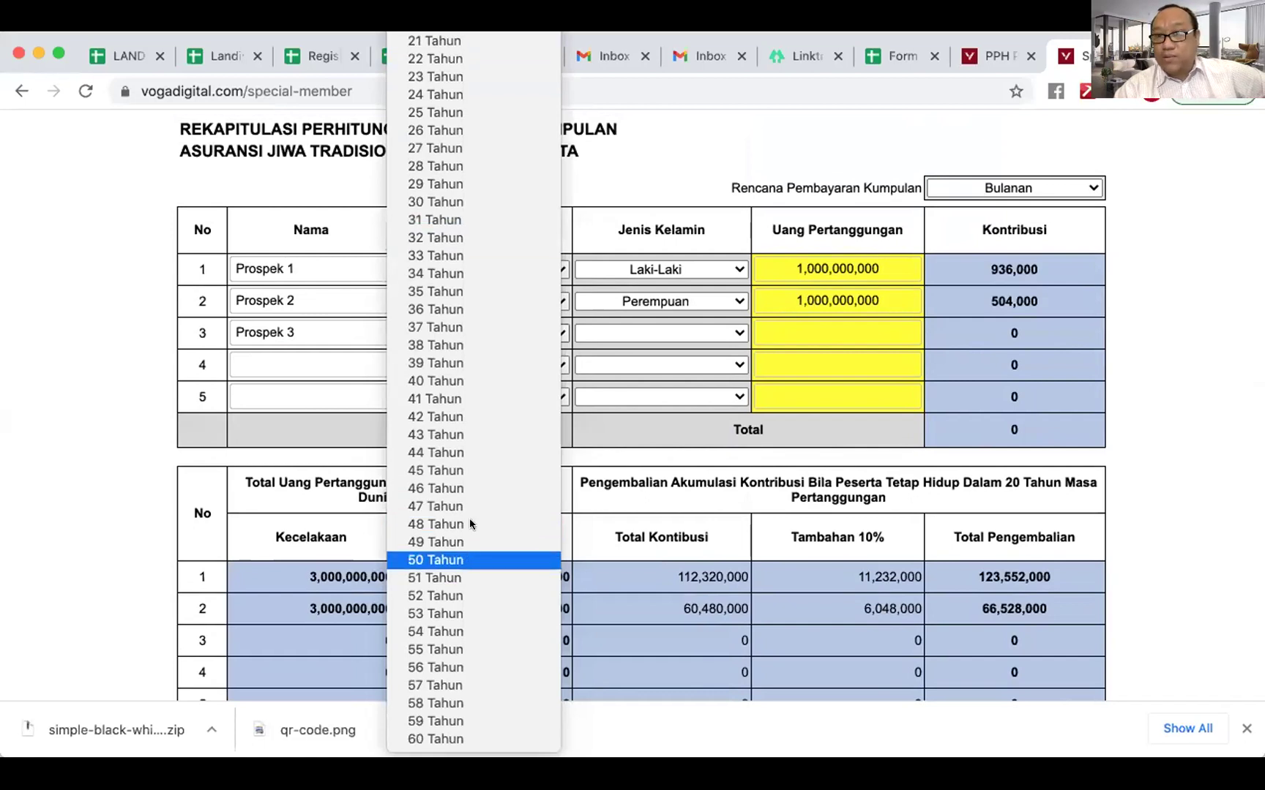
pyautogui.click(455, 328)
# Set Prospek 3's Jenis Kelamin to Laki-Laki and Uang Pertanggungan to 500,000,000
pyautogui.click(644, 339)
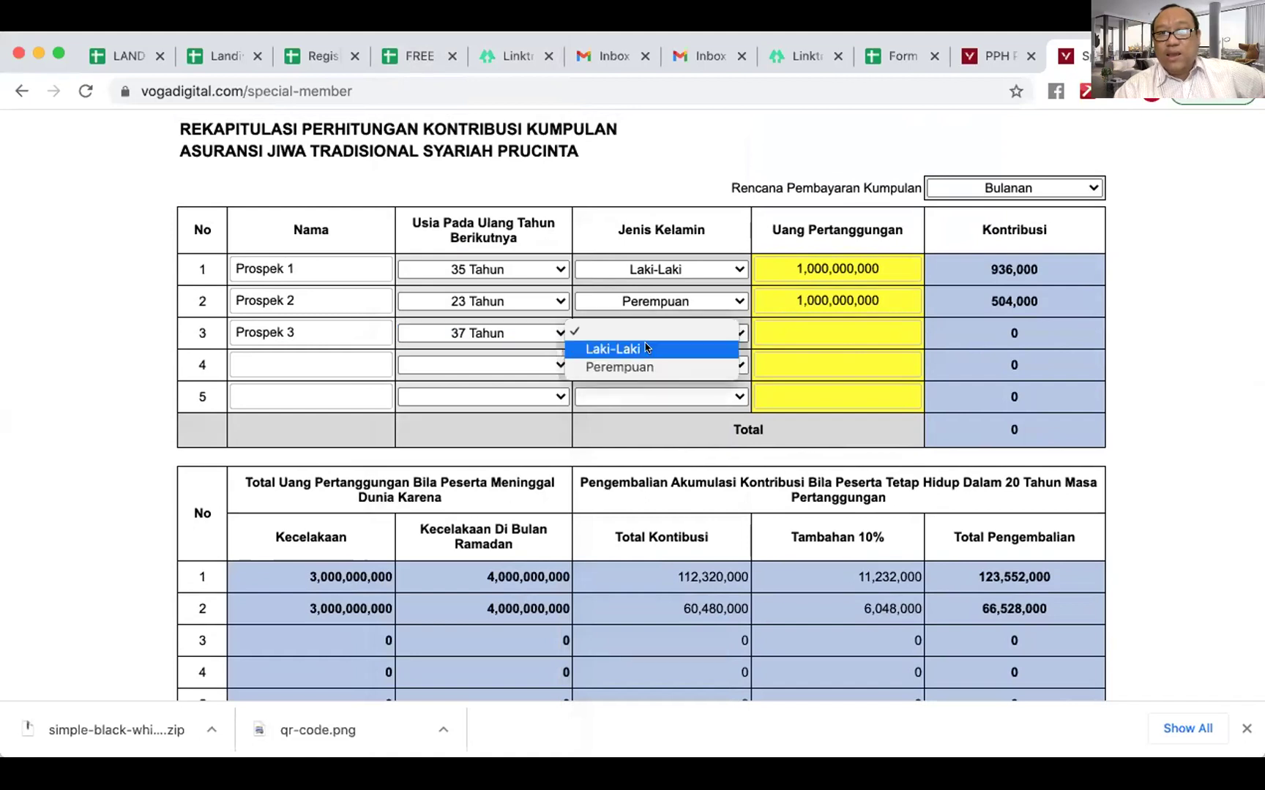
pyautogui.click(646, 349)
pyautogui.click(849, 325)
pyautogui.write('500000000')
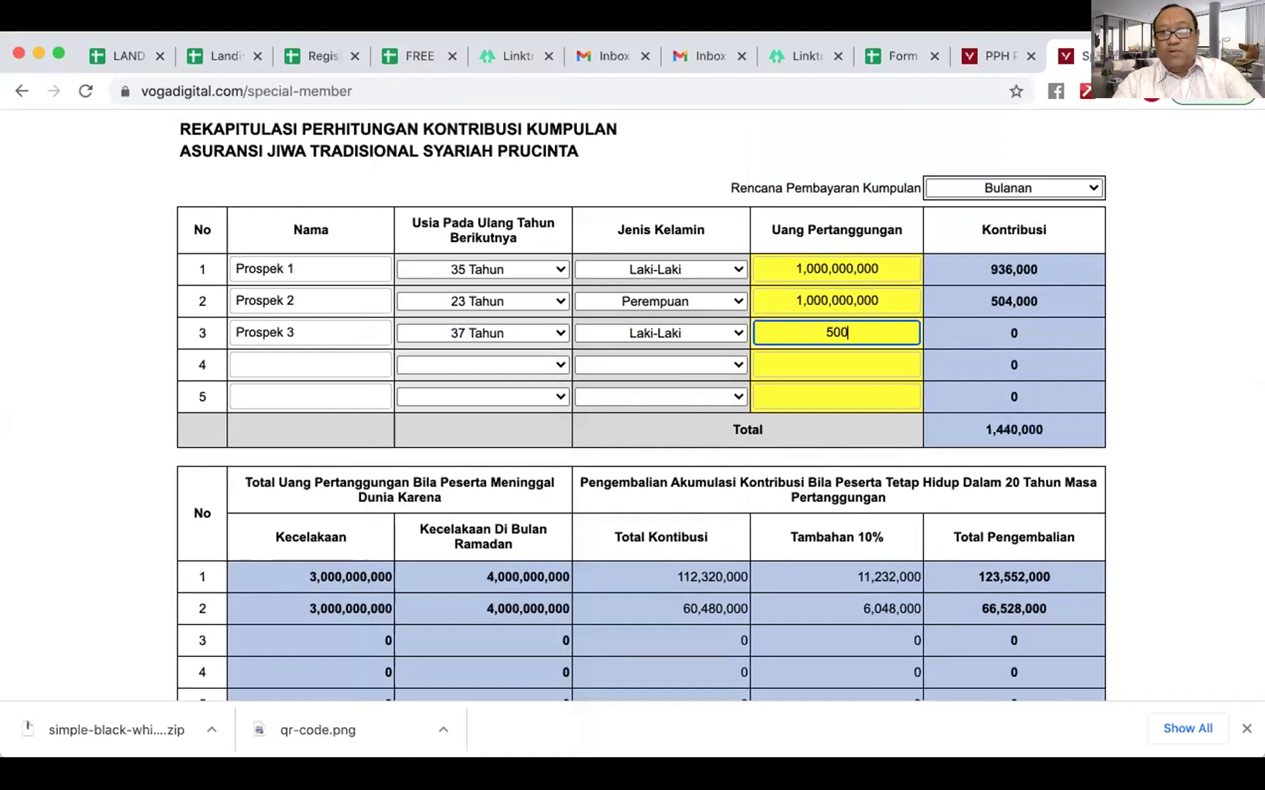
pyautogui.click(1204, 374)
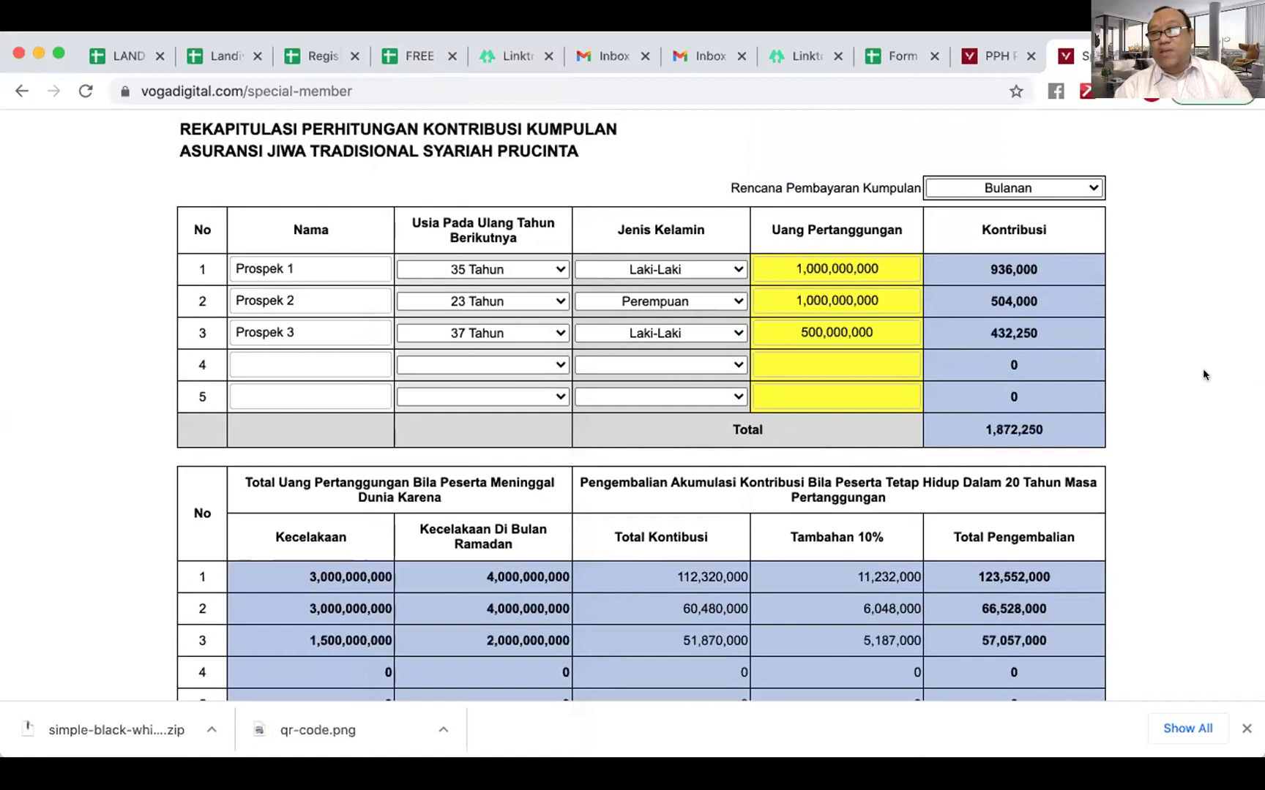
# Review the PRUCinta contribution recap and preview its printout, then return to the open PPH Plus calculator page
pyautogui.scroll(-5, 1183, 504)
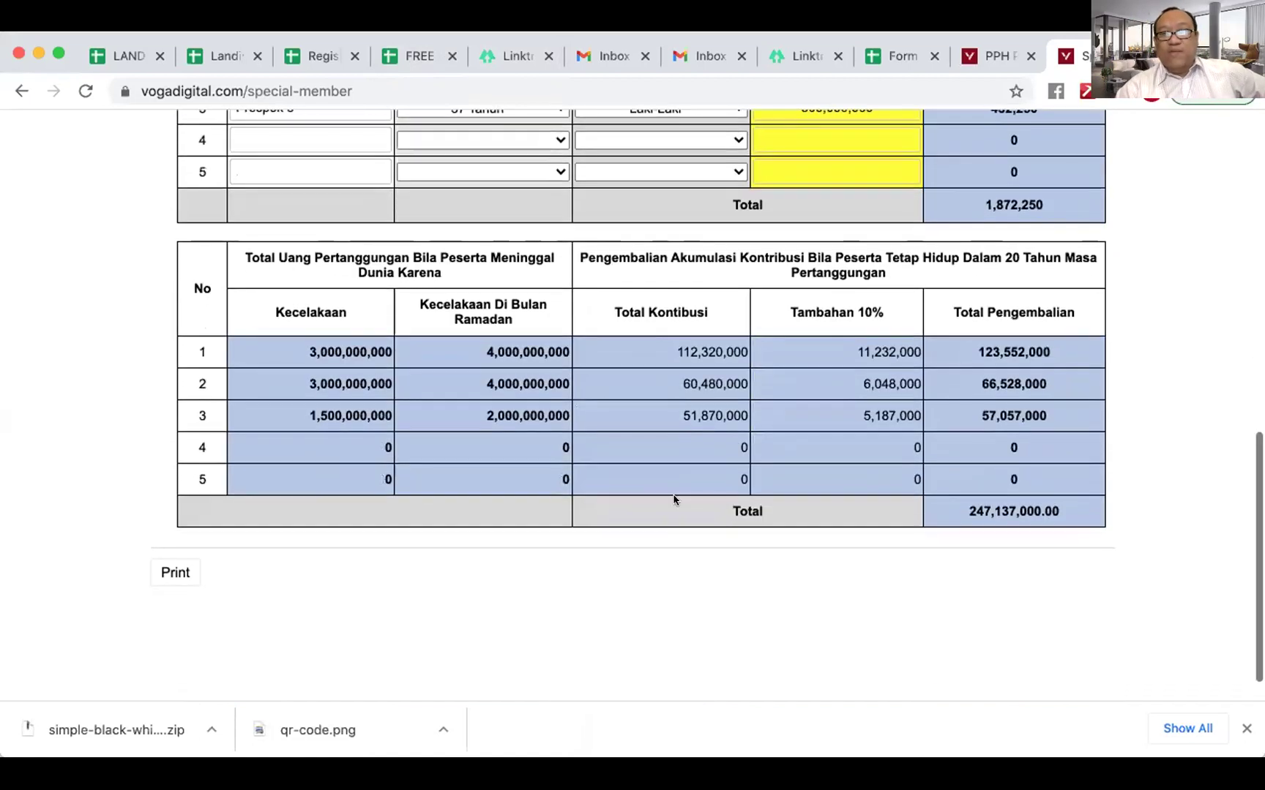
pyautogui.scroll(5, 1067, 371)
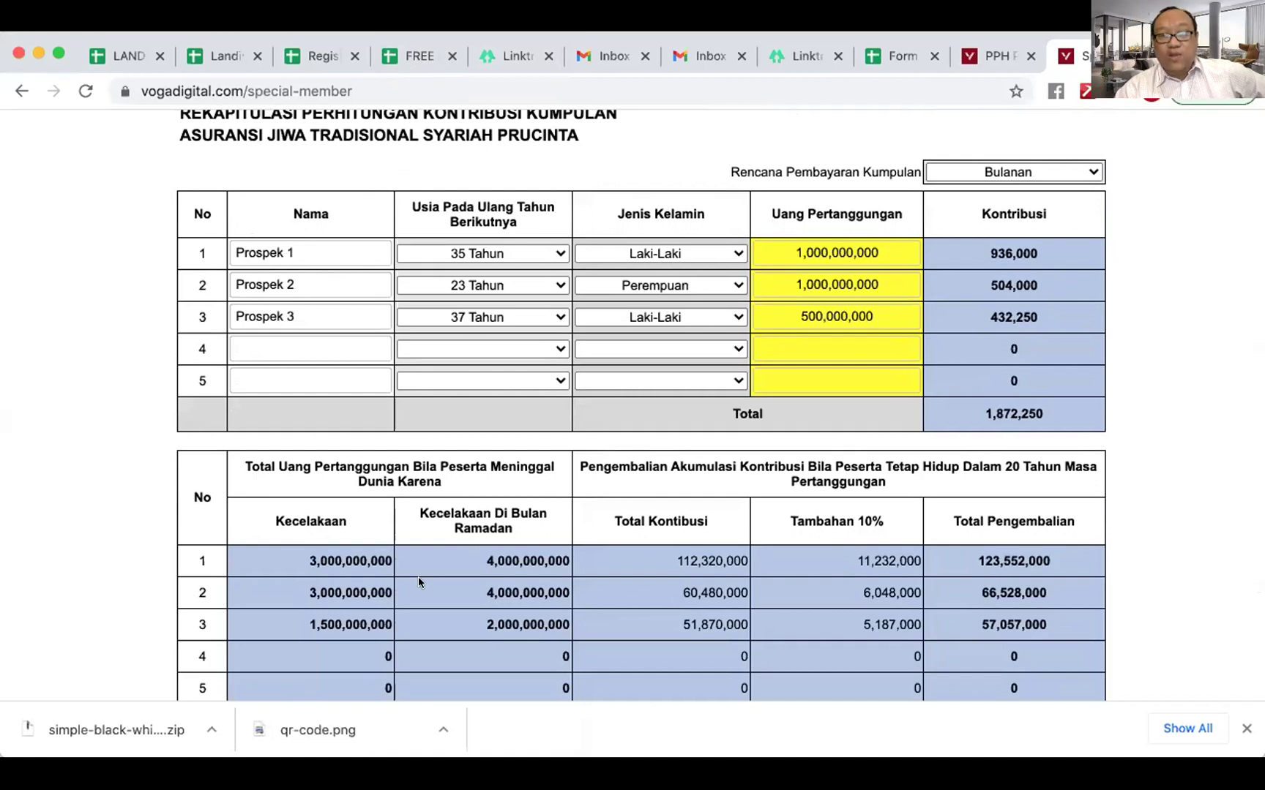
pyautogui.scroll(-4, 418, 578)
pyautogui.click(175, 598)
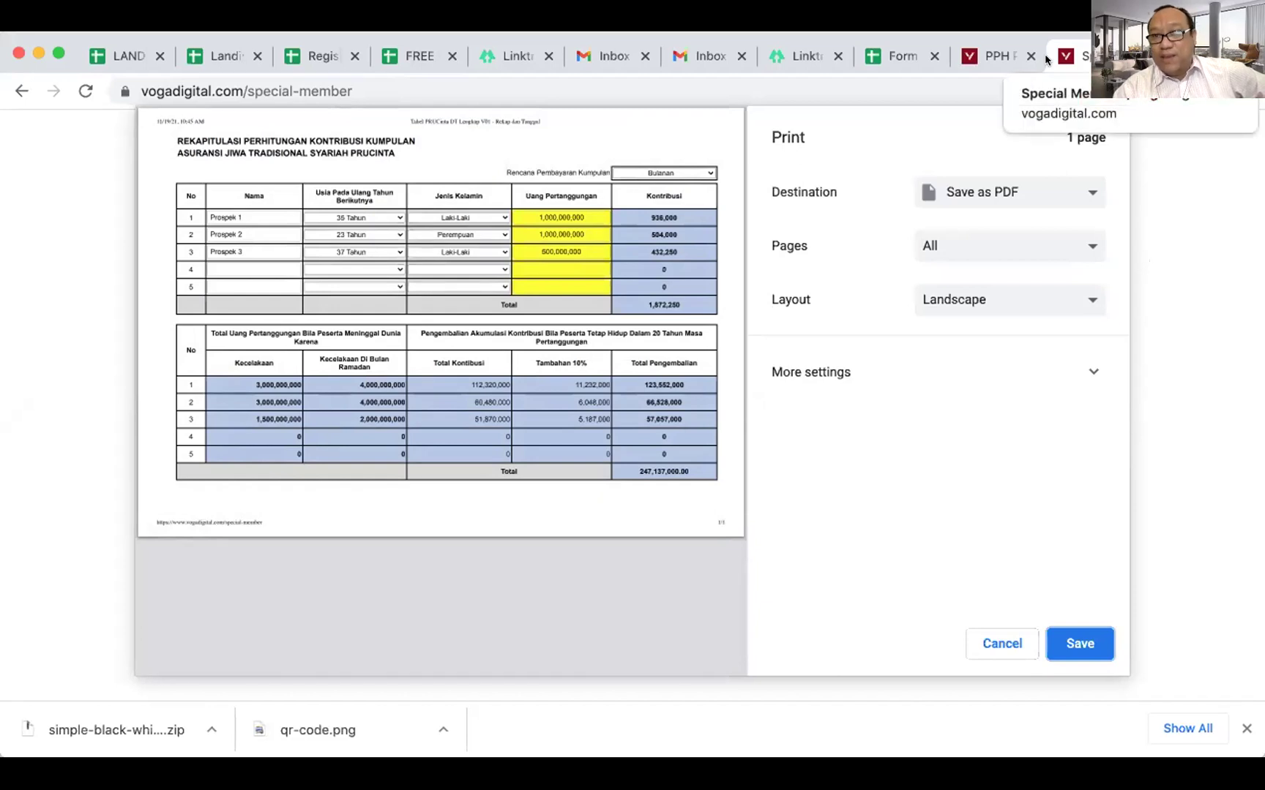
pyautogui.click(982, 57)
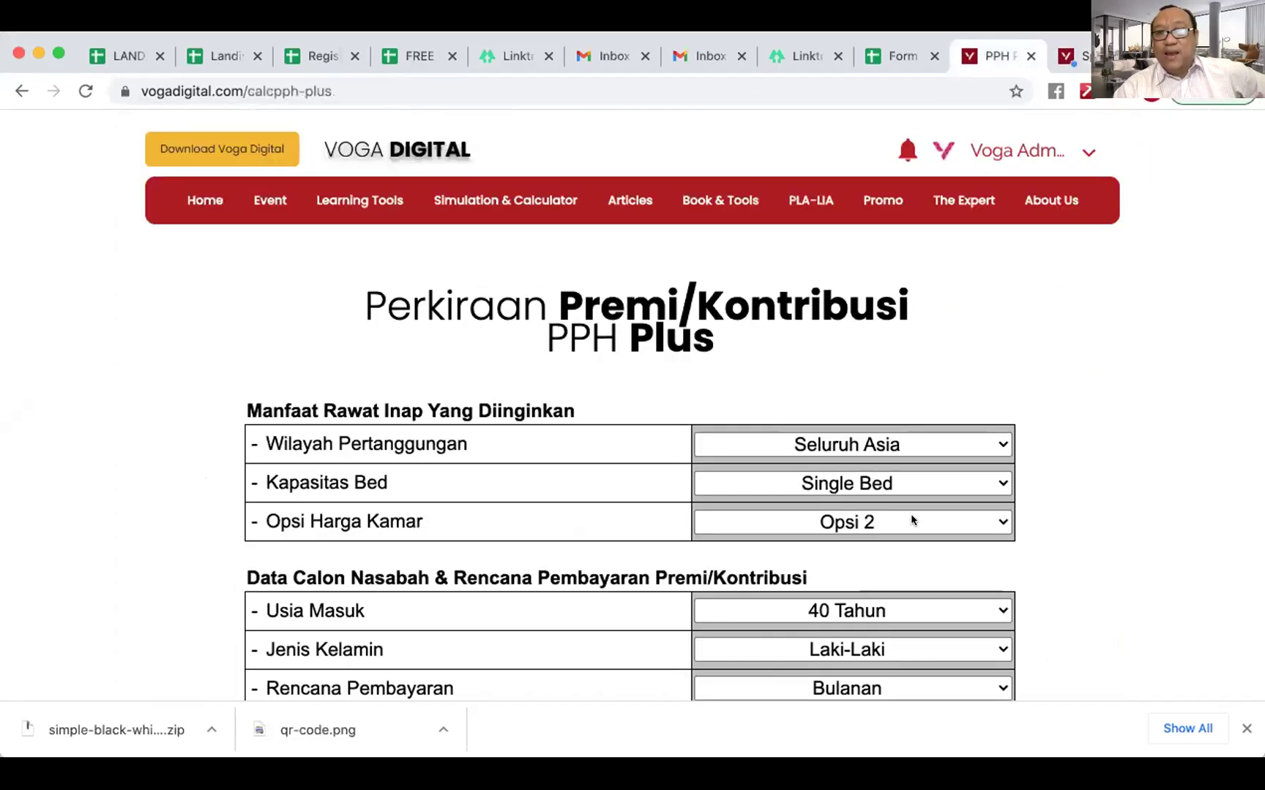